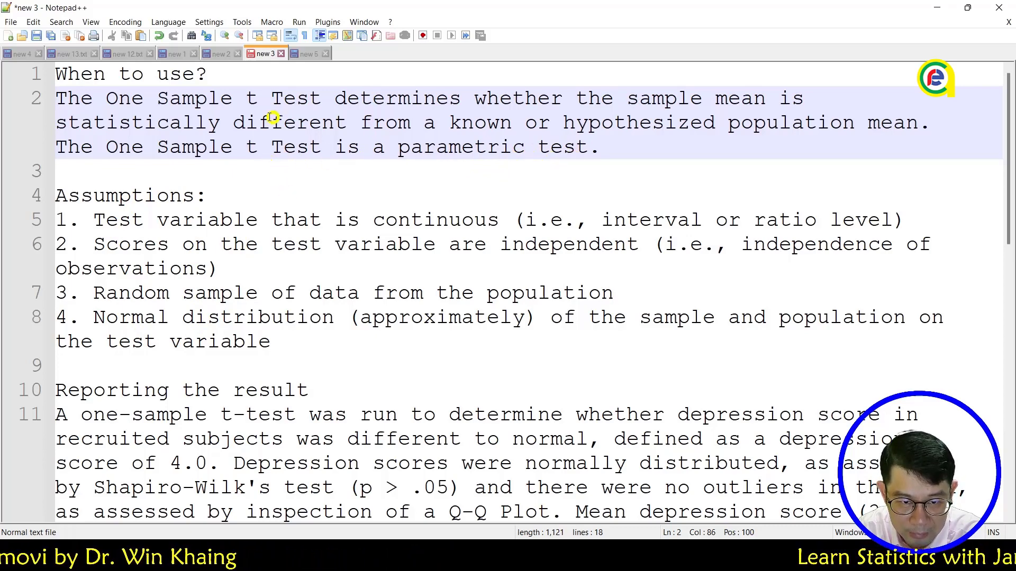
Launch jamovi 2.2.5 and maximize its empty window
{"action": "key", "text": "super"}
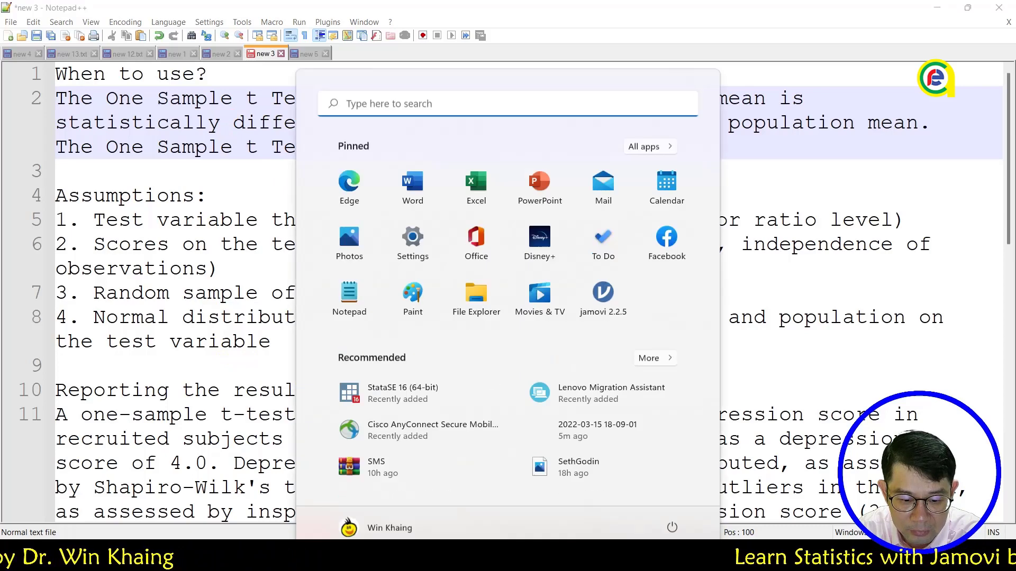
{"action": "left_click", "coordinate": [598, 290]}
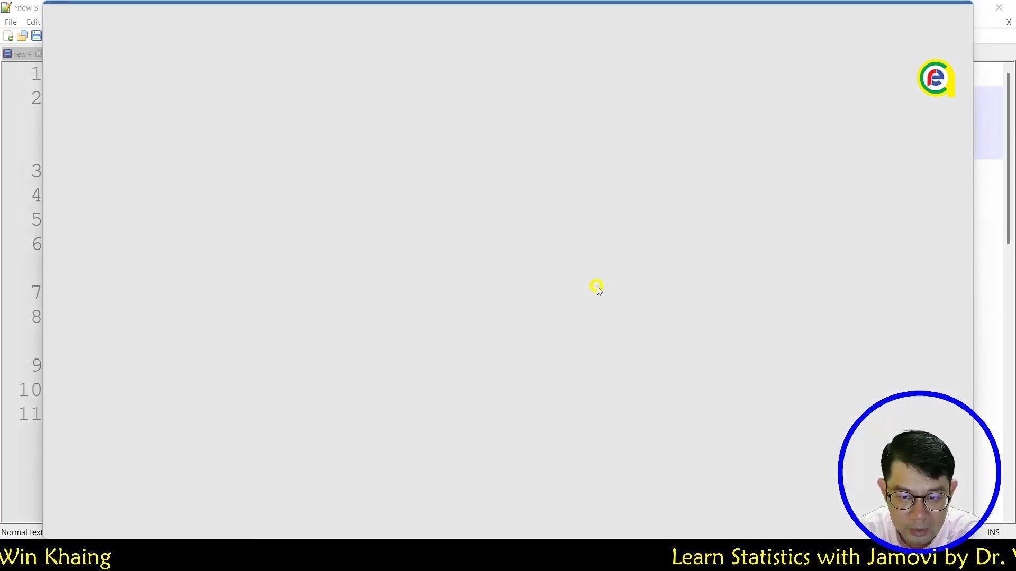
{"action": "left_click", "coordinate": [909, 14]}
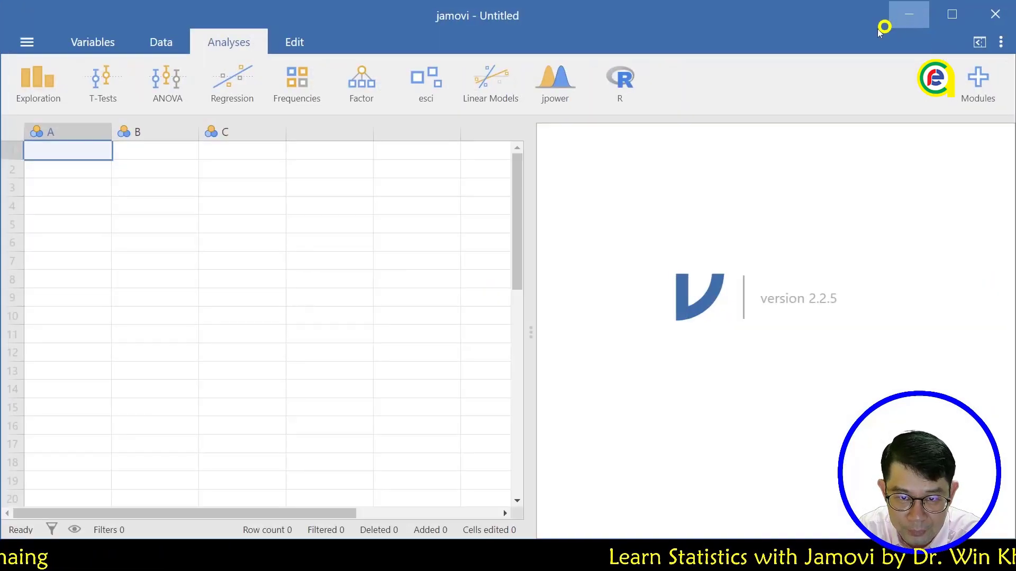
Import the SPSS data file one-sample-t-test from the Online Statistics data folder into the empty dataset
{"action": "left_click", "coordinate": [77, 45]}
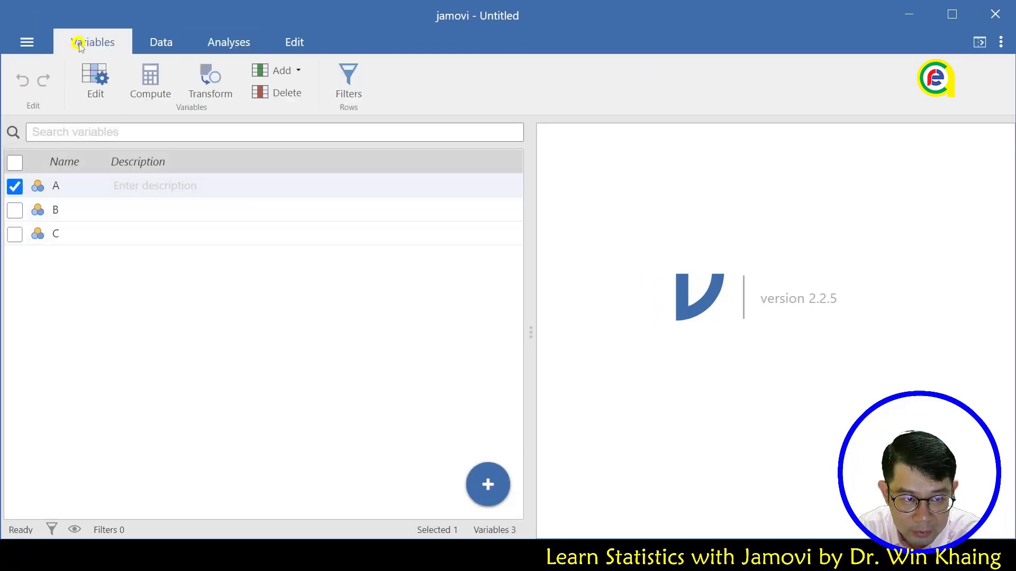
{"action": "left_click", "coordinate": [33, 42]}
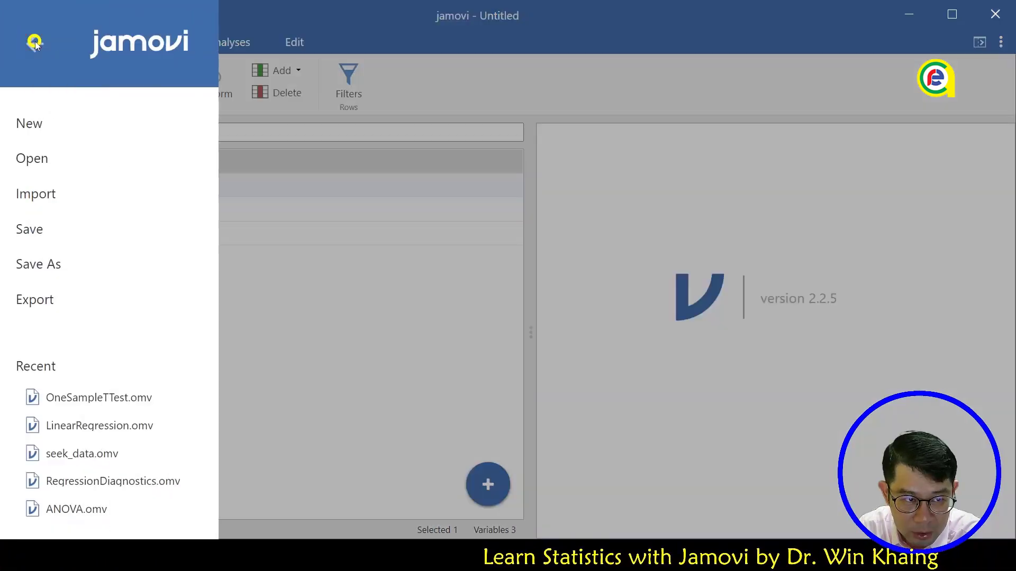
{"action": "left_click", "coordinate": [39, 205]}
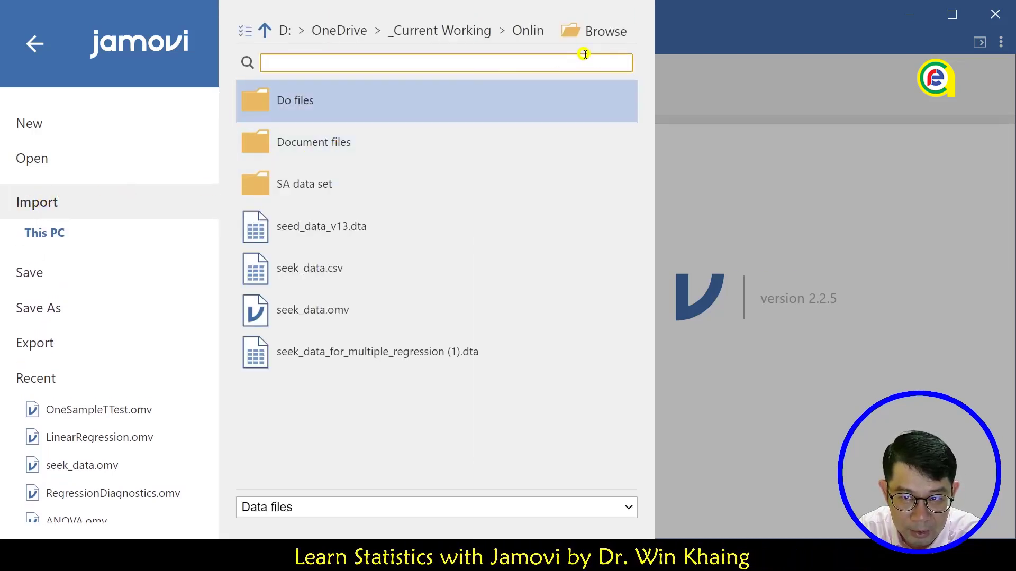
{"action": "left_click", "coordinate": [591, 34]}
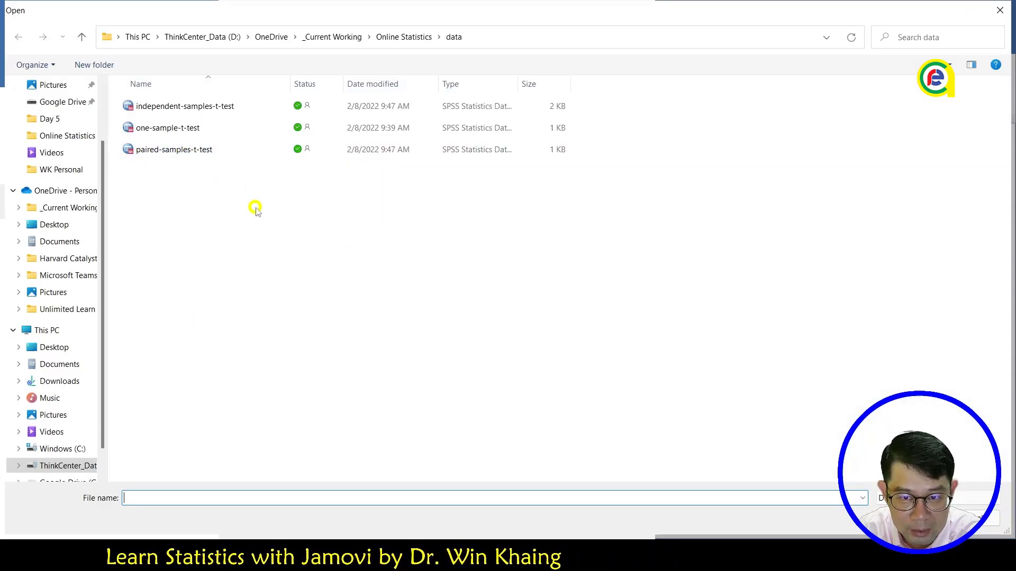
{"action": "left_click", "coordinate": [176, 128]}
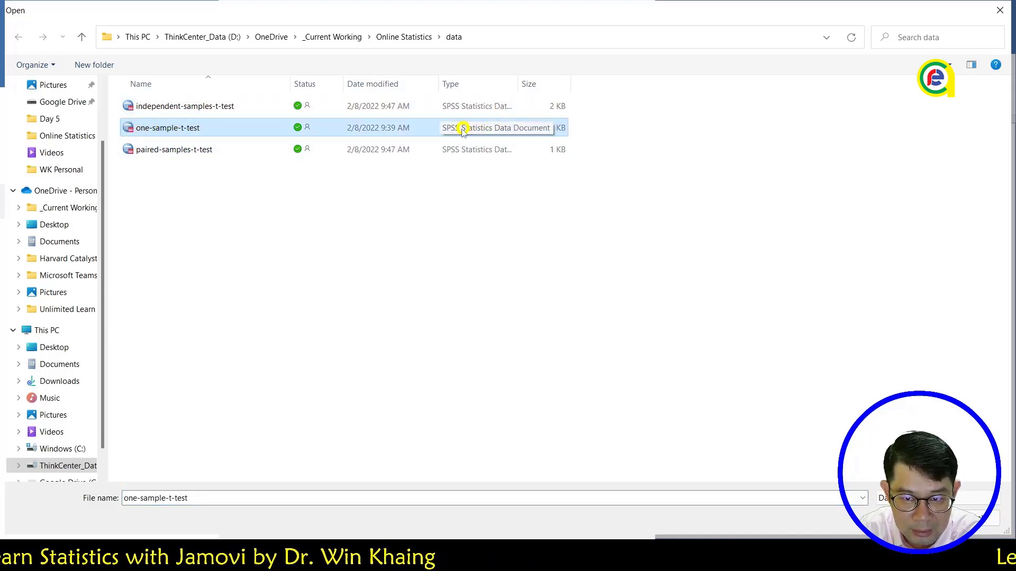
{"action": "left_click", "coordinate": [908, 518]}
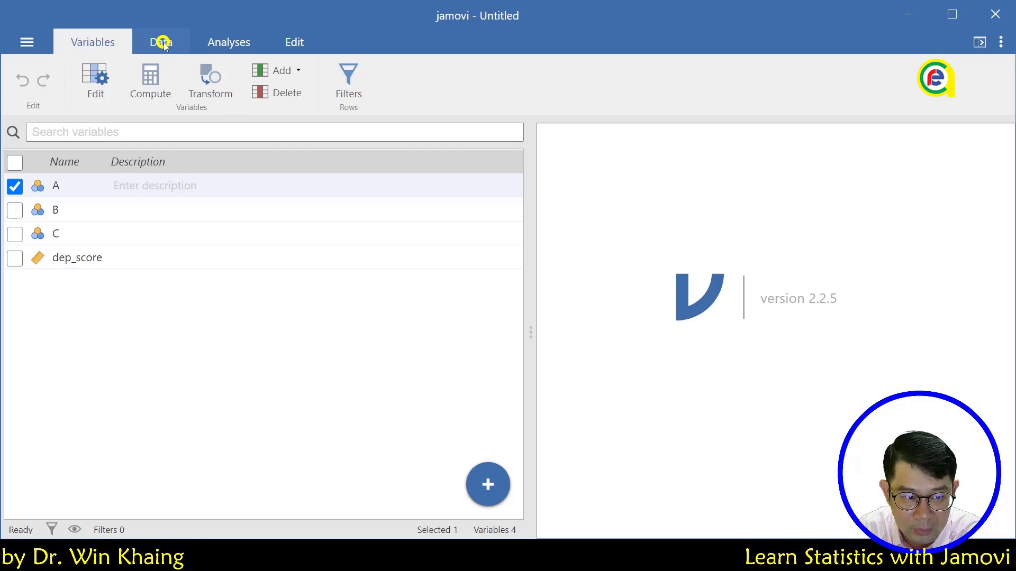
Delete the three empty variables A, B and C, keeping only dep_score
{"action": "left_click", "coordinate": [15, 210]}
{"action": "left_click", "coordinate": [15, 233]}
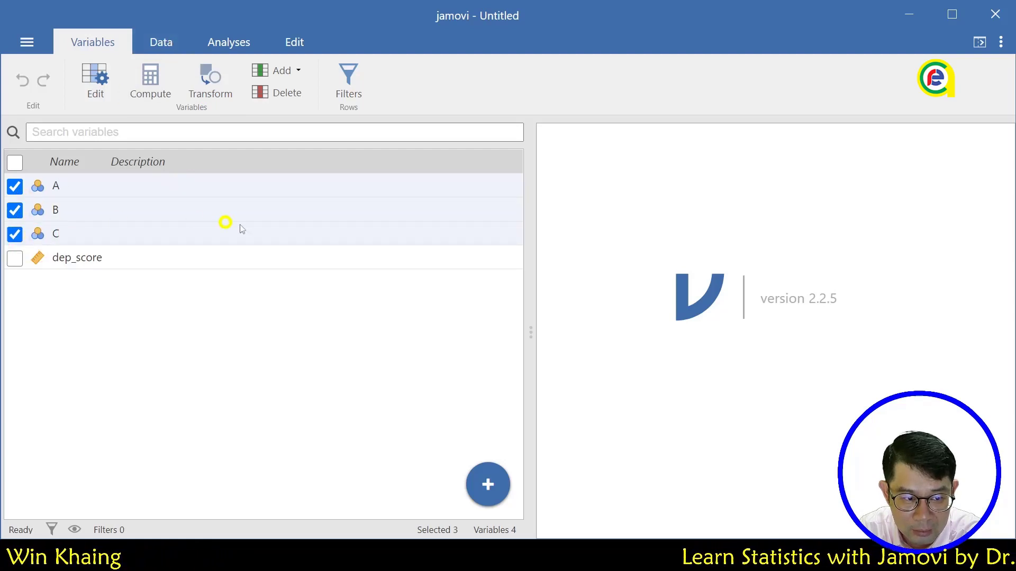
{"action": "left_click", "coordinate": [281, 92]}
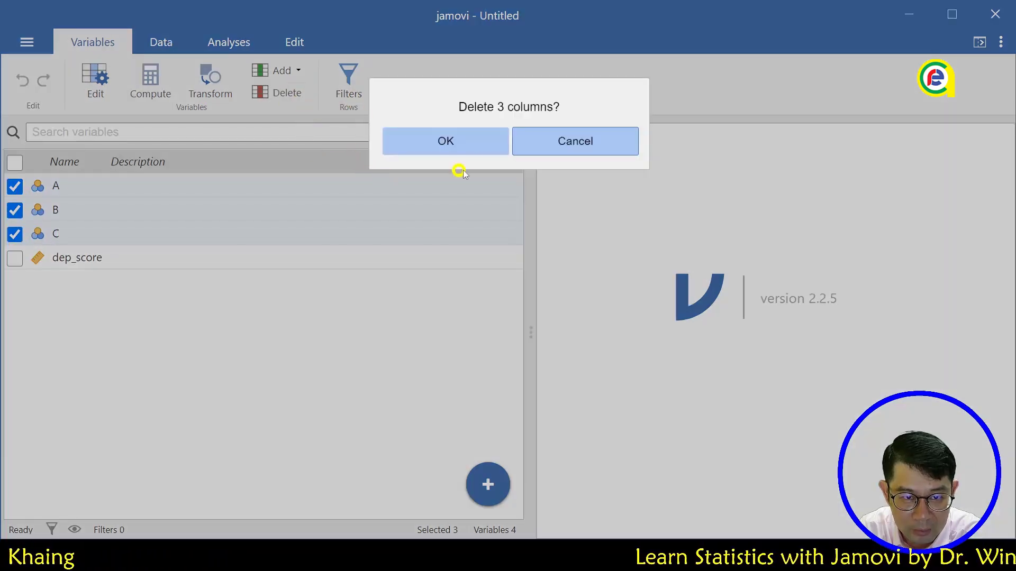
{"action": "left_click", "coordinate": [486, 147]}
Examine the dep_score values in the data spreadsheet from the first row to the last
{"action": "left_click", "coordinate": [175, 45]}
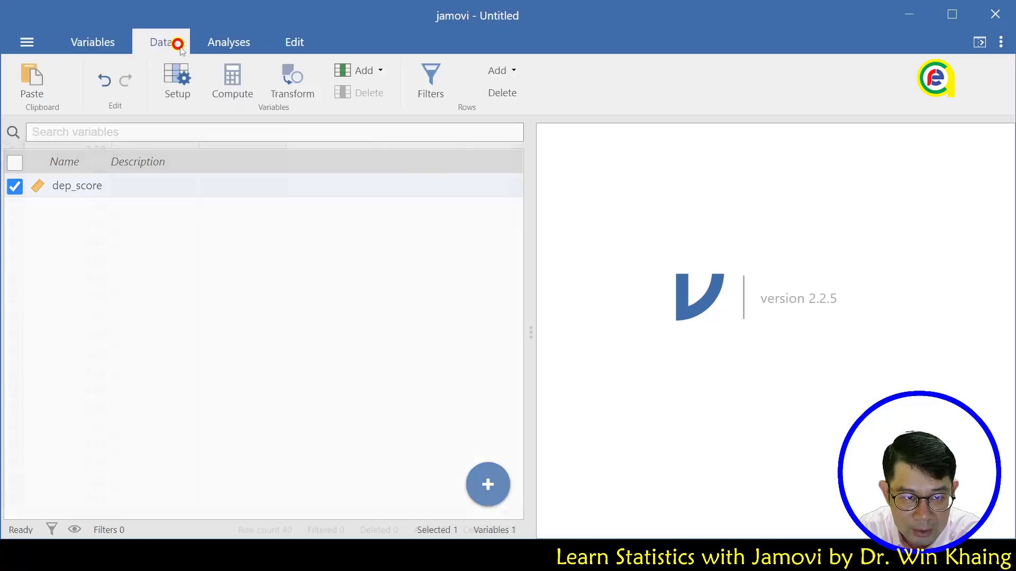
{"action": "left_click", "coordinate": [96, 201]}
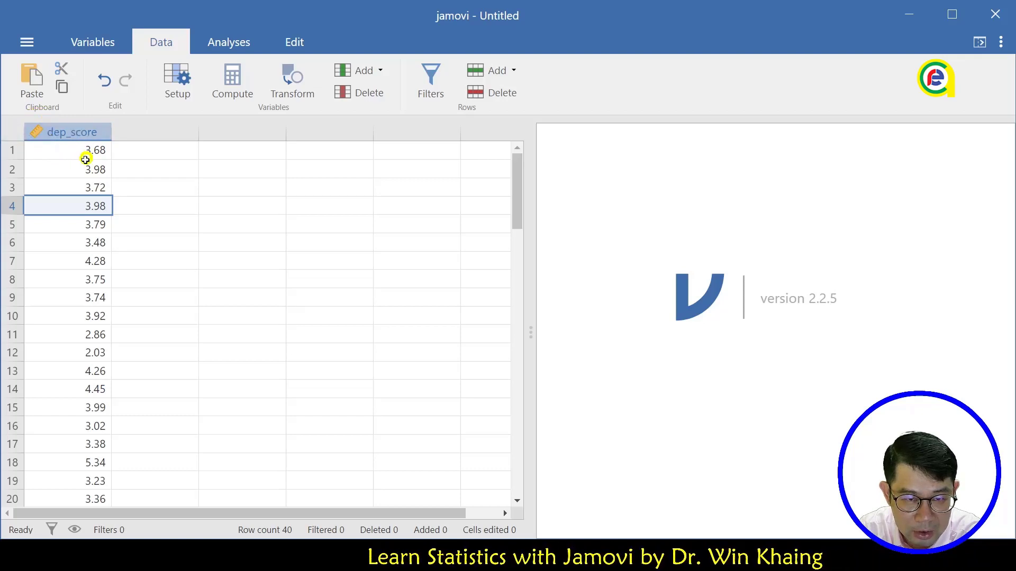
{"action": "scroll", "coordinate": [100, 295], "scroll_direction": "down", "scroll_amount": 5}
{"action": "scroll", "coordinate": [97, 292], "scroll_direction": "up", "scroll_amount": 3}
{"action": "scroll", "coordinate": [101, 288], "scroll_direction": "up", "scroll_amount": 3}
{"action": "scroll", "coordinate": [80, 258], "scroll_direction": "down", "scroll_amount": 8}
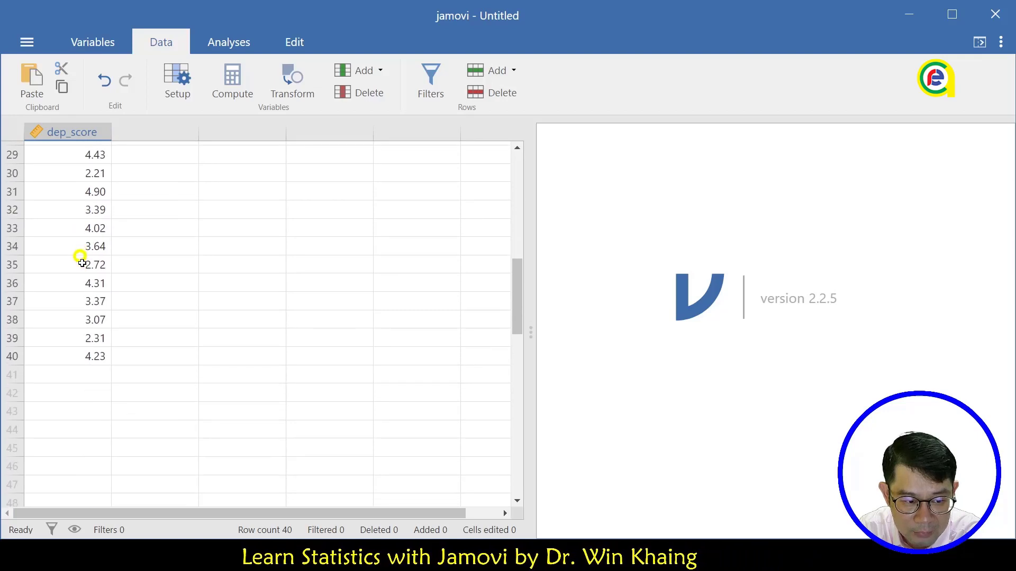
{"action": "scroll", "coordinate": [87, 344], "scroll_direction": "up", "scroll_amount": 9}
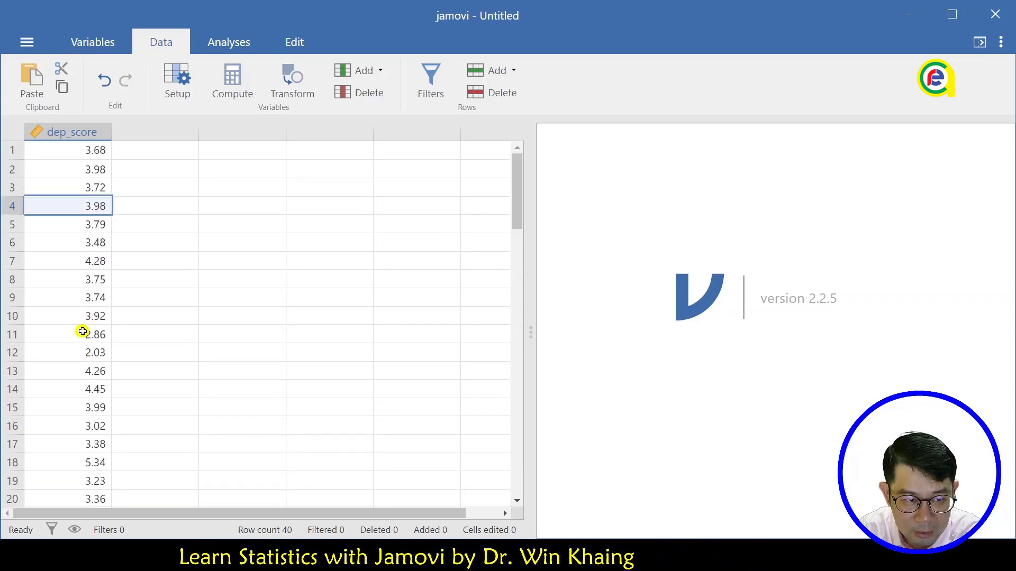
{"action": "scroll", "coordinate": [103, 365], "scroll_direction": "down", "scroll_amount": 4}
{"action": "scroll", "coordinate": [103, 364], "scroll_direction": "down", "scroll_amount": 5}
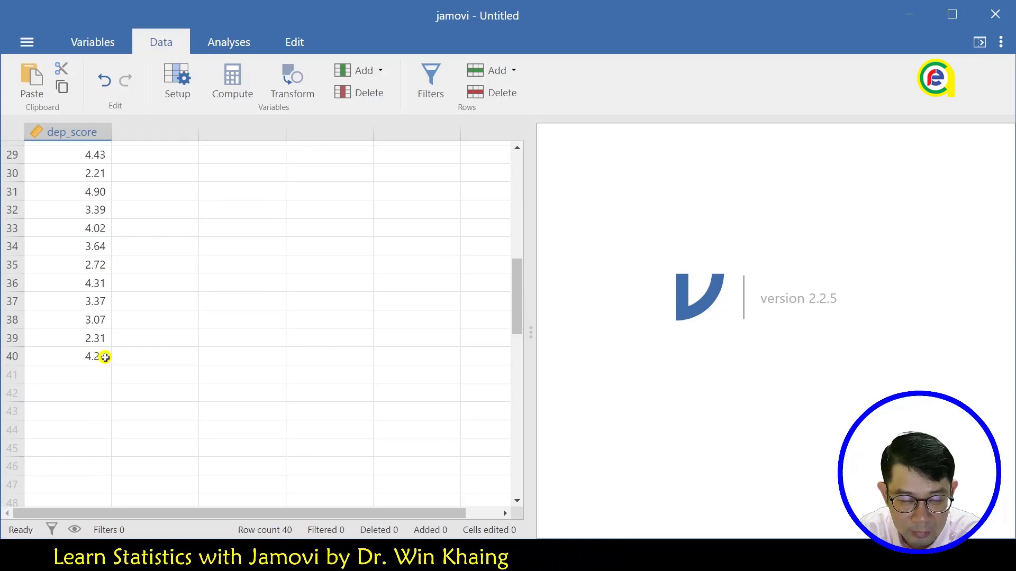
{"action": "scroll", "coordinate": [105, 358], "scroll_direction": "up", "scroll_amount": 9}
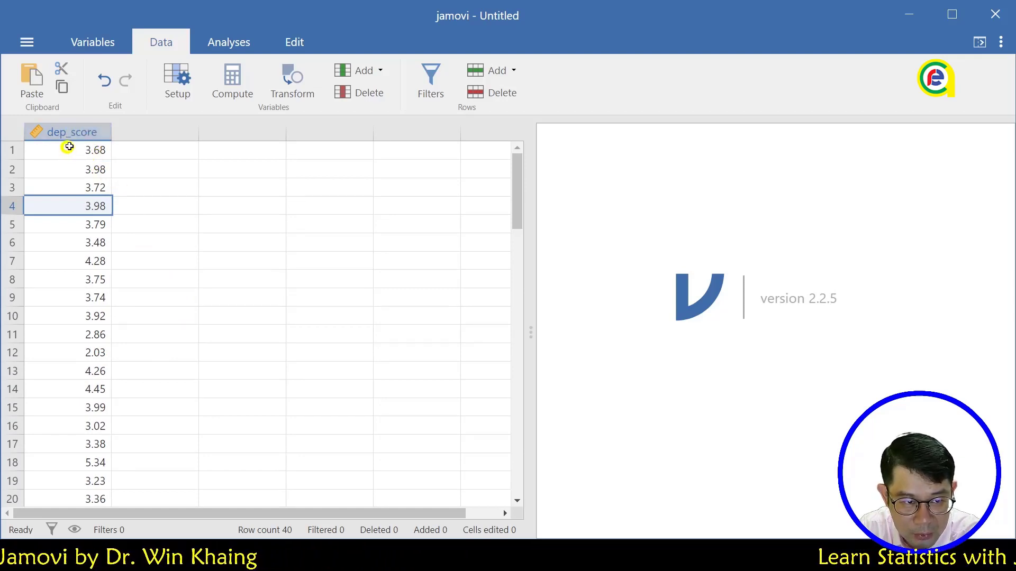
{"action": "scroll", "coordinate": [94, 384], "scroll_direction": "down", "scroll_amount": 5}
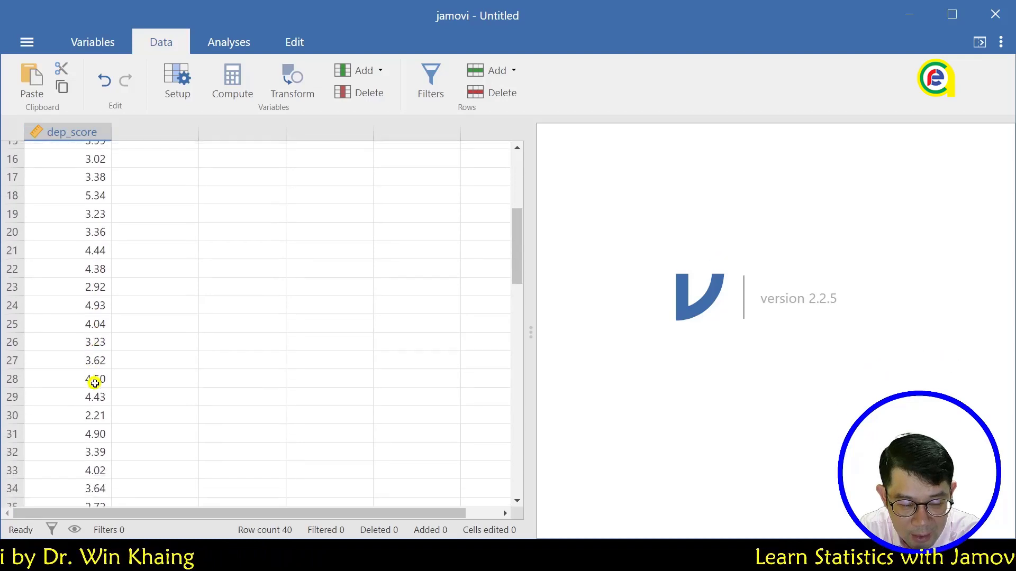
{"action": "scroll", "coordinate": [94, 383], "scroll_direction": "down", "scroll_amount": 5}
{"action": "scroll", "coordinate": [94, 386], "scroll_direction": "up", "scroll_amount": 9}
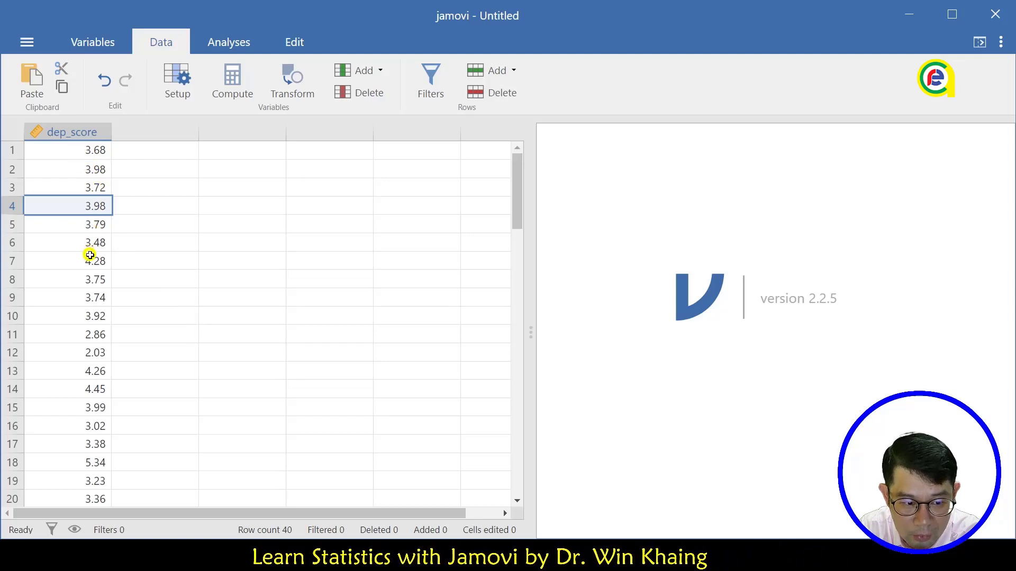
{"action": "scroll", "coordinate": [90, 256], "scroll_direction": "down", "scroll_amount": 10}
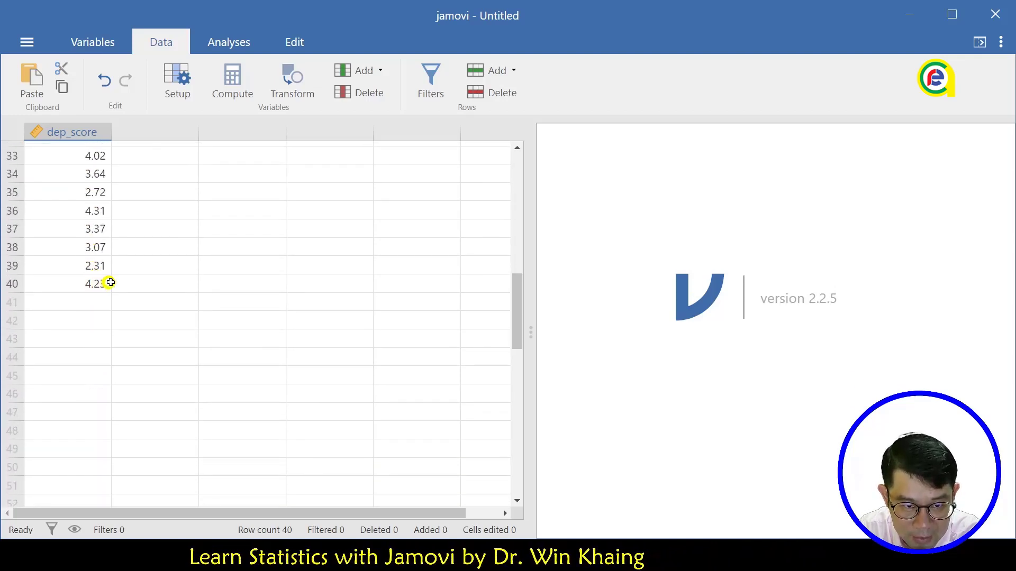
{"action": "scroll", "coordinate": [107, 284], "scroll_direction": "up", "scroll_amount": 10}
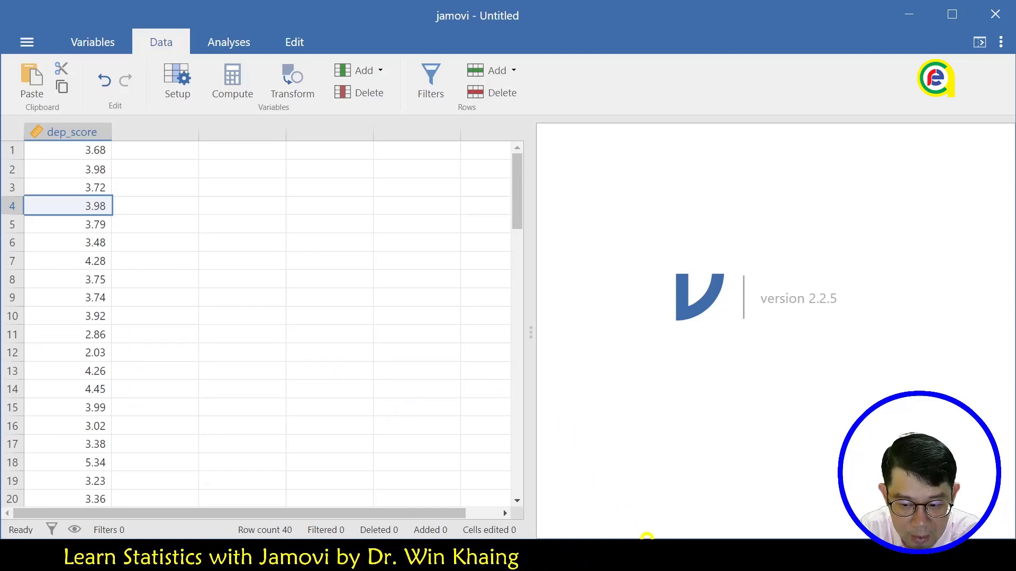
Switch to the Notepad++ notes and highlight the phrase "hypothesized population mean" in the One Sample t Test definition
{"action": "left_click", "coordinate": [653, 554]}
{"action": "left_click_drag", "start_coordinate": [575, 124], "coordinate": [923, 123]}
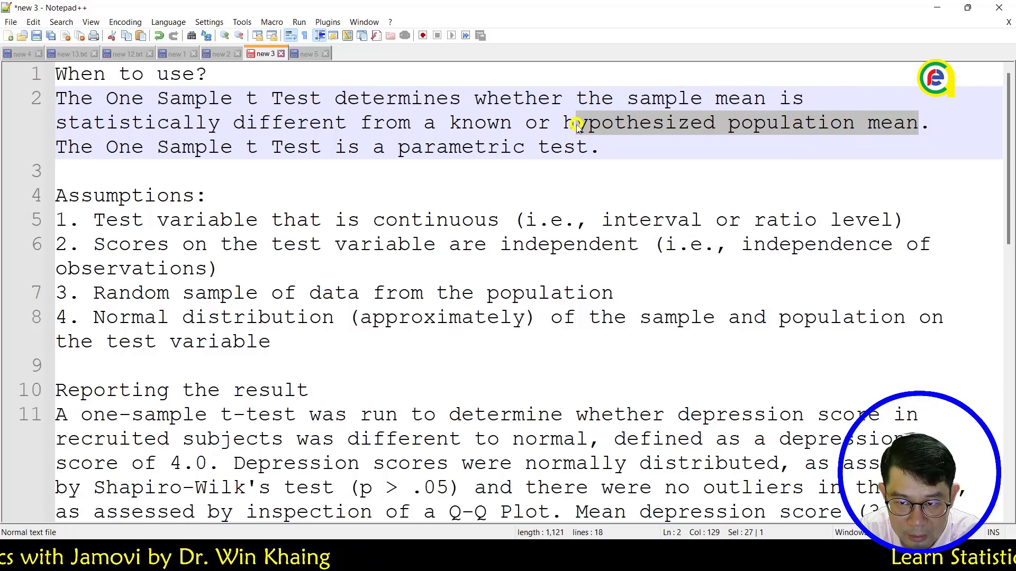
{"action": "left_click_drag", "start_coordinate": [563, 124], "coordinate": [917, 126]}
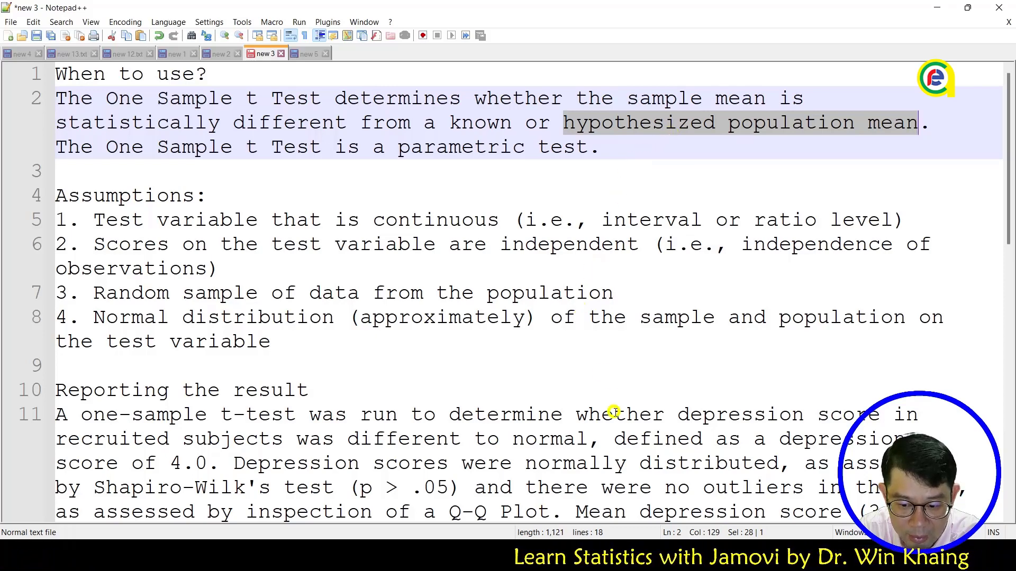
Bring up the spare jamovi window with the empty dataset and close it
{"action": "mouse_move", "coordinate": [711, 561]}
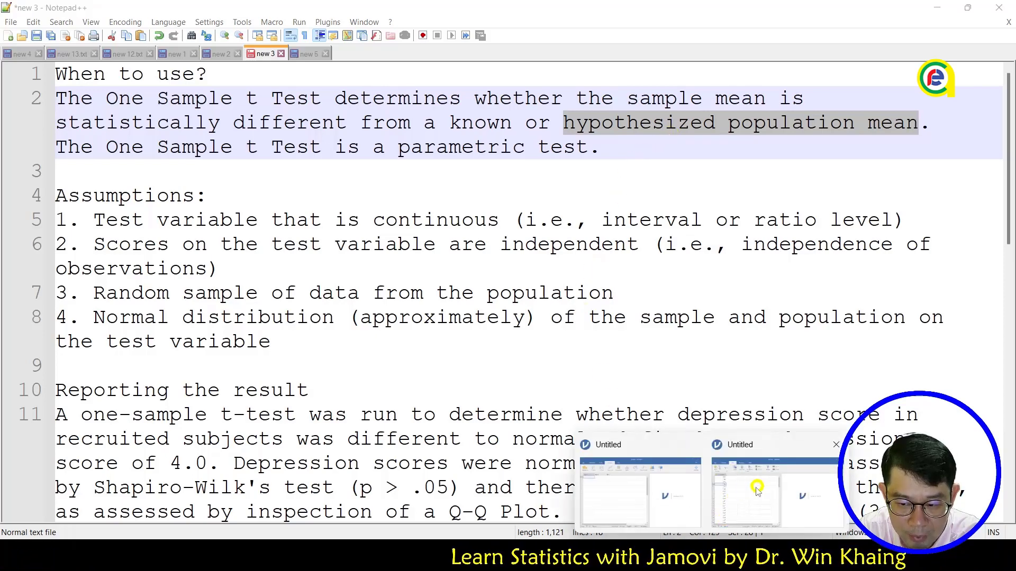
{"action": "left_click", "coordinate": [653, 494]}
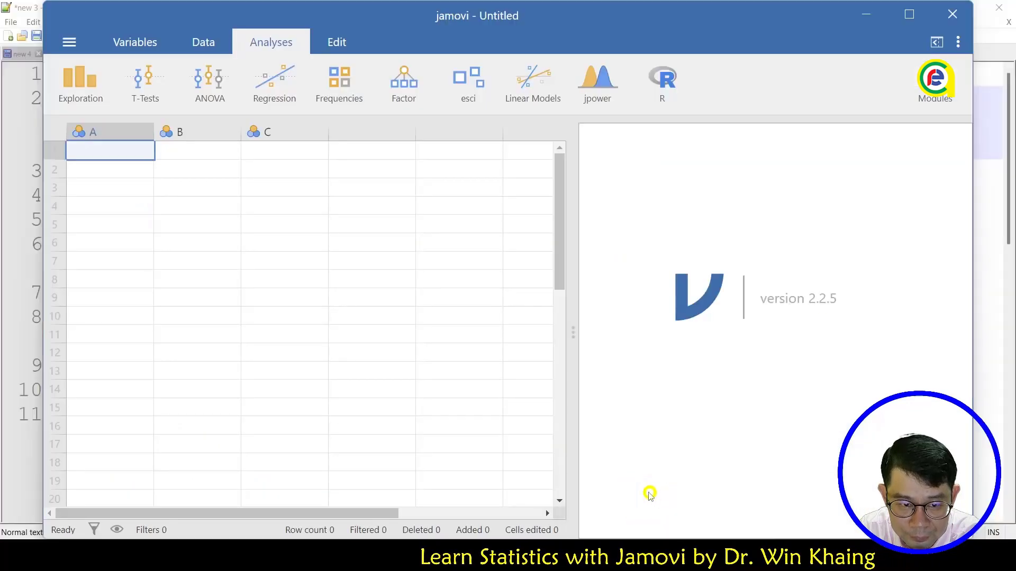
{"action": "left_click", "coordinate": [956, 16]}
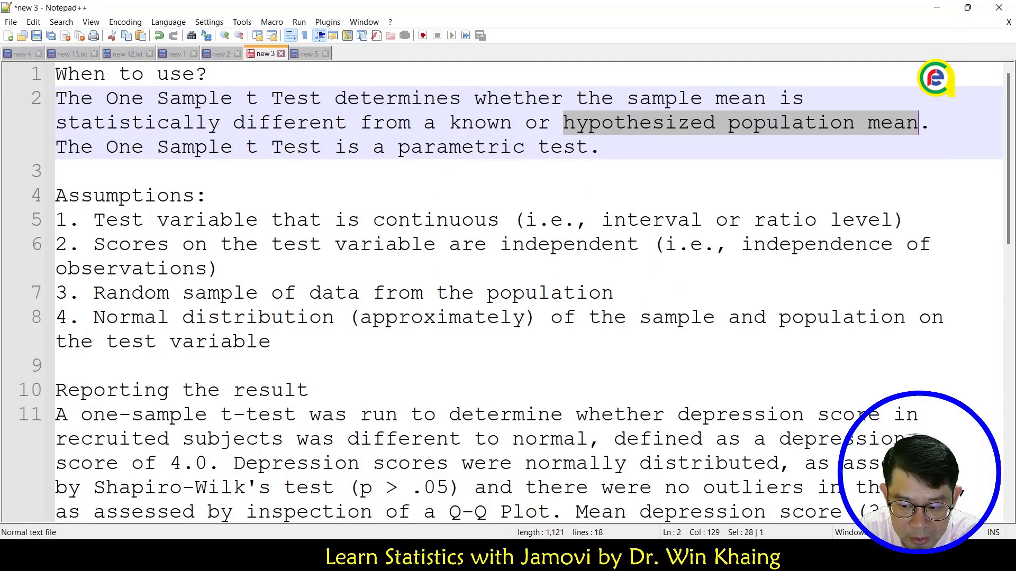
Switch back to the jamovi window with the imported data and review the dep_score column
{"action": "left_click", "coordinate": [712, 560]}
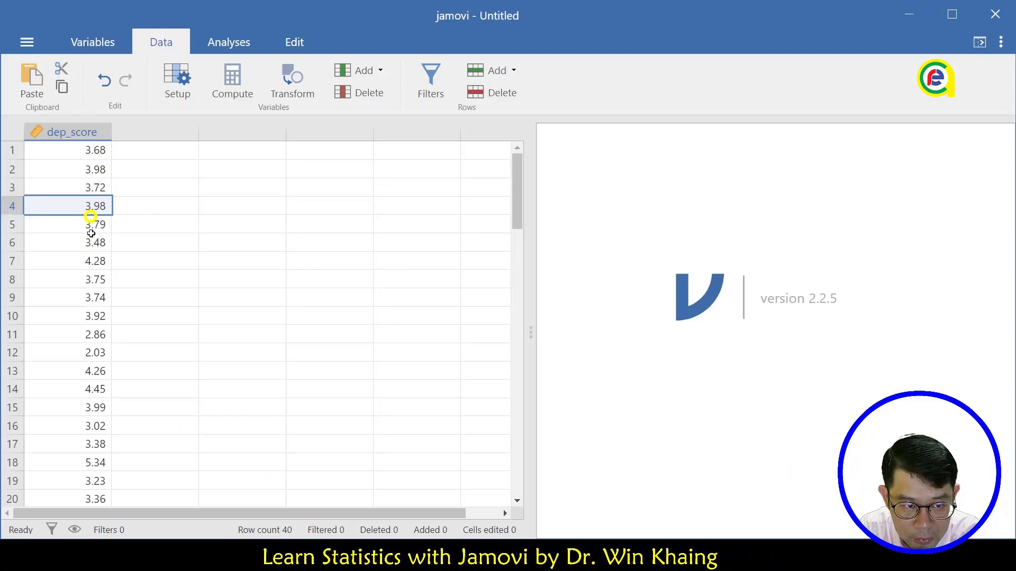
{"action": "scroll", "coordinate": [93, 190], "scroll_direction": "down", "scroll_amount": 4}
{"action": "scroll", "coordinate": [100, 198], "scroll_direction": "up", "scroll_amount": 4}
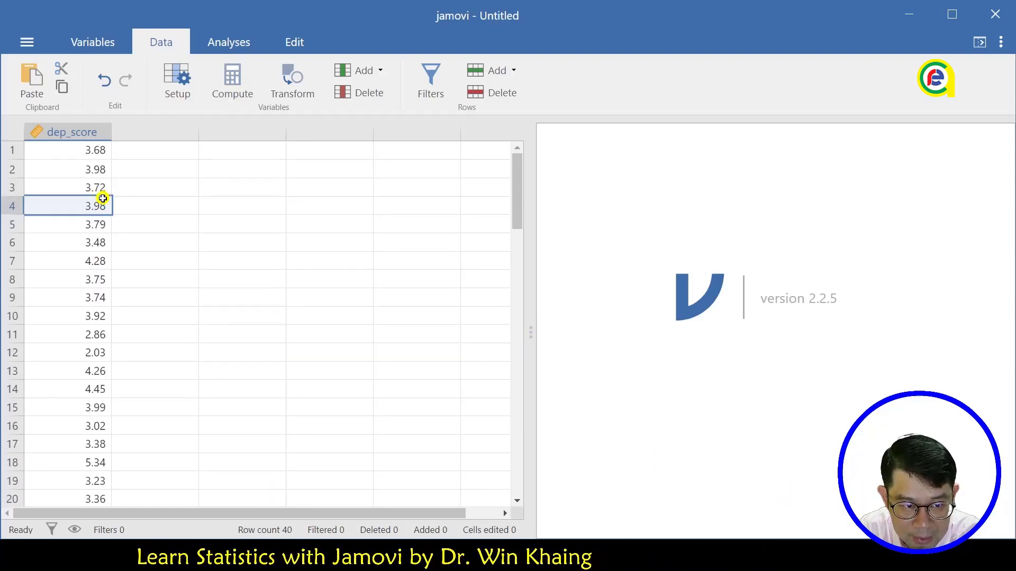
{"action": "left_click", "coordinate": [97, 133]}
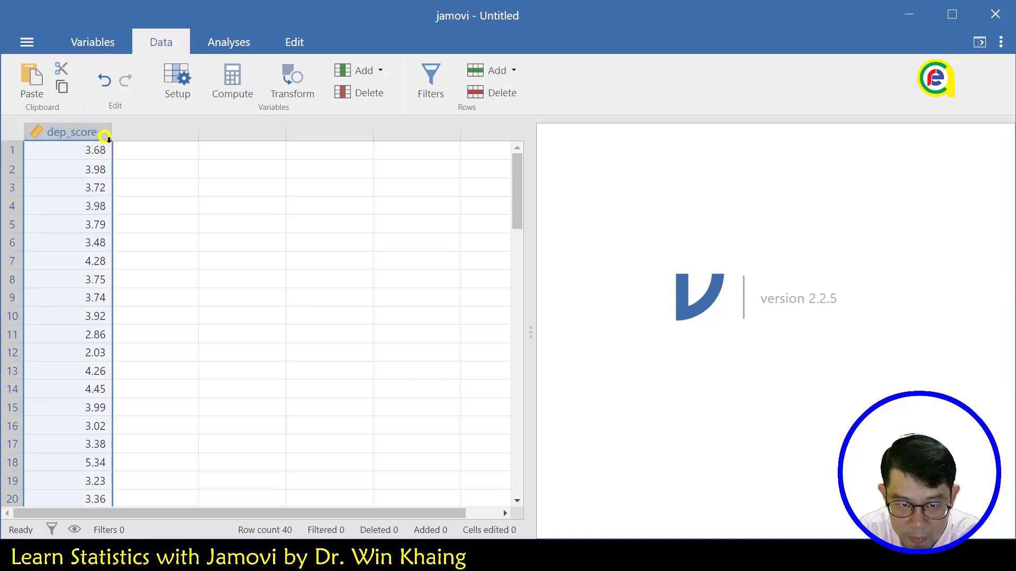
{"action": "left_click", "coordinate": [94, 152]}
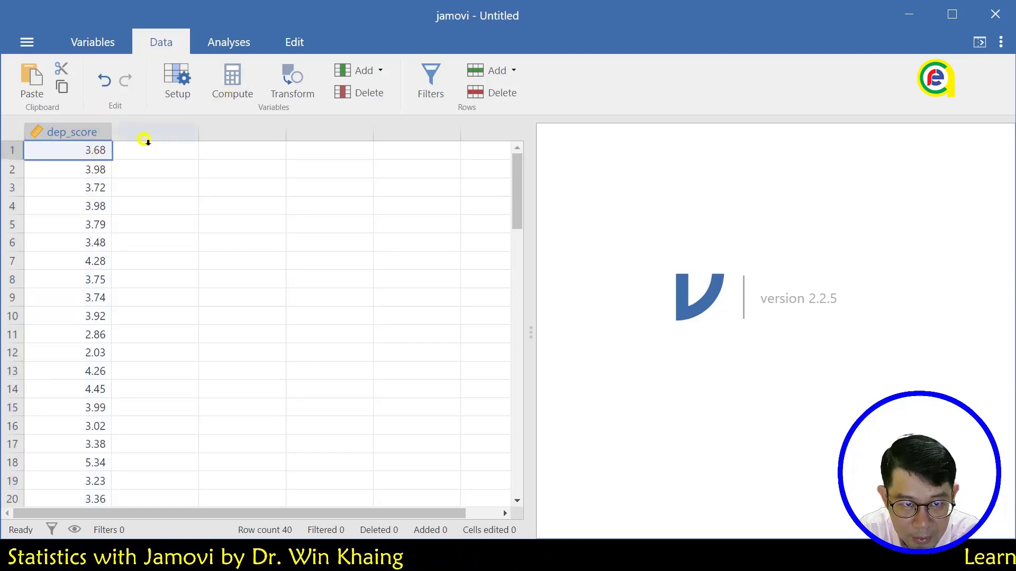
Run a One Sample T-Test with dep_score as the dependent variable
{"action": "left_click", "coordinate": [220, 48]}
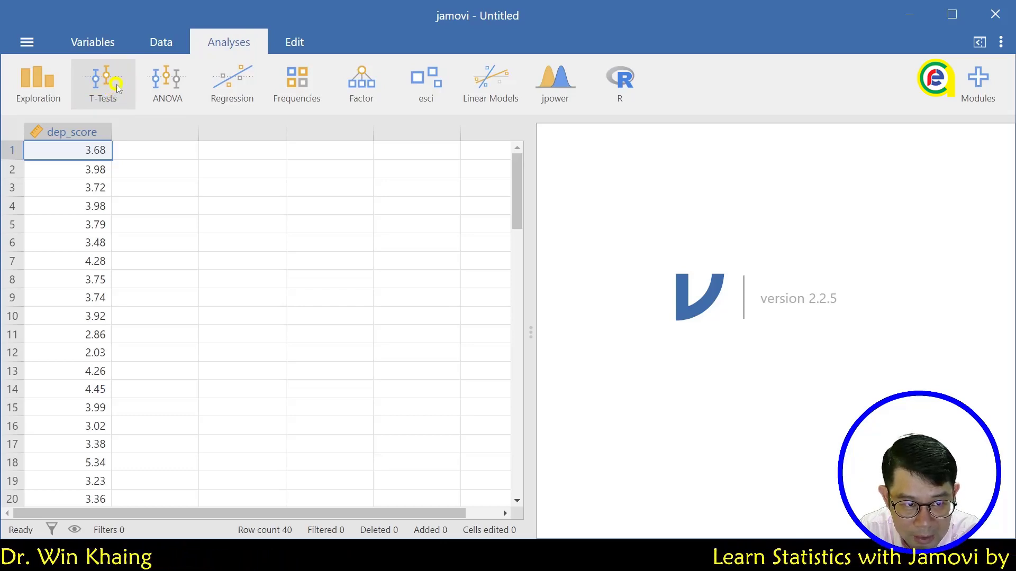
{"action": "left_click", "coordinate": [116, 84]}
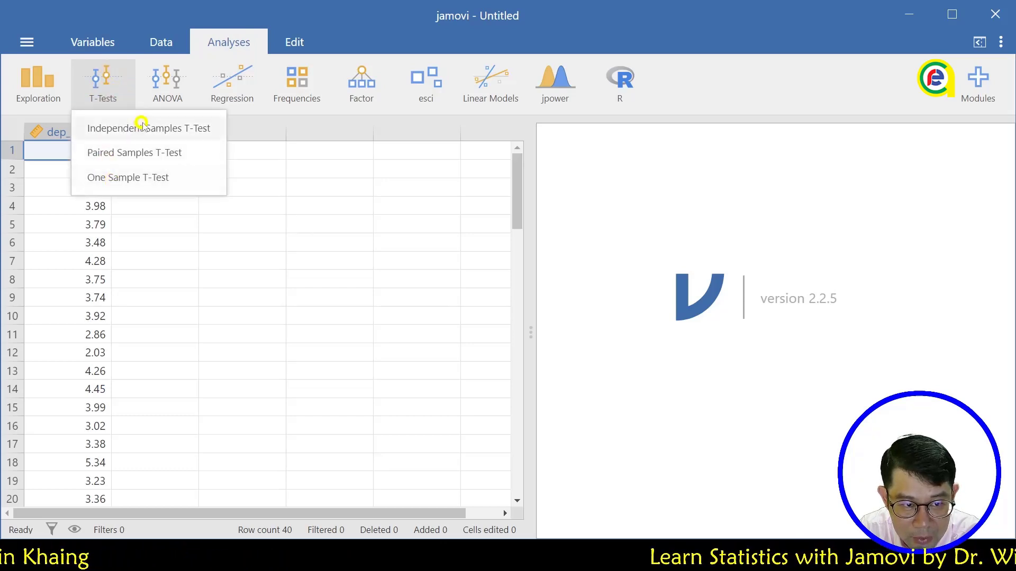
{"action": "left_click", "coordinate": [155, 183]}
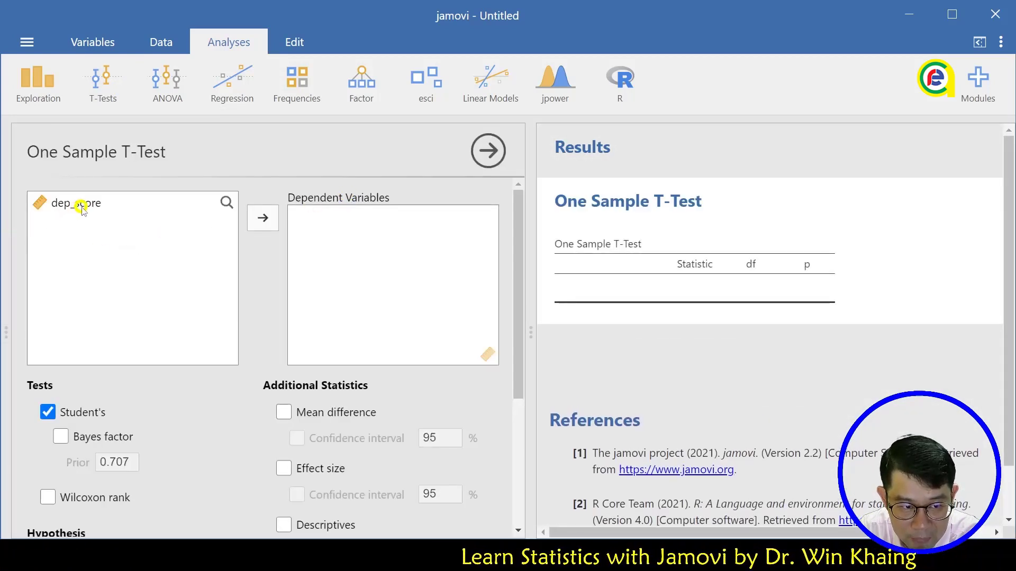
{"action": "left_click", "coordinate": [88, 204]}
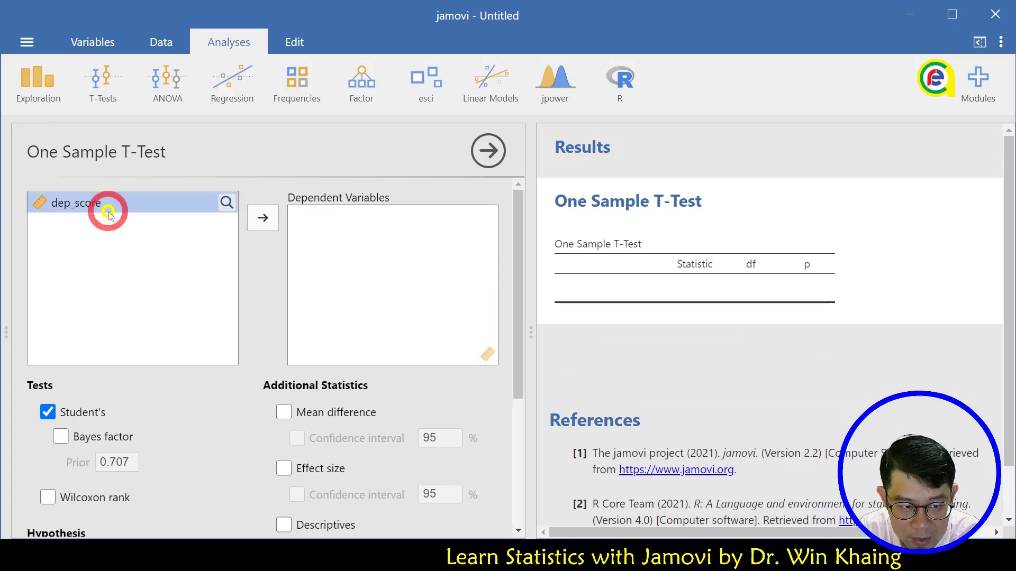
{"action": "left_click", "coordinate": [263, 220]}
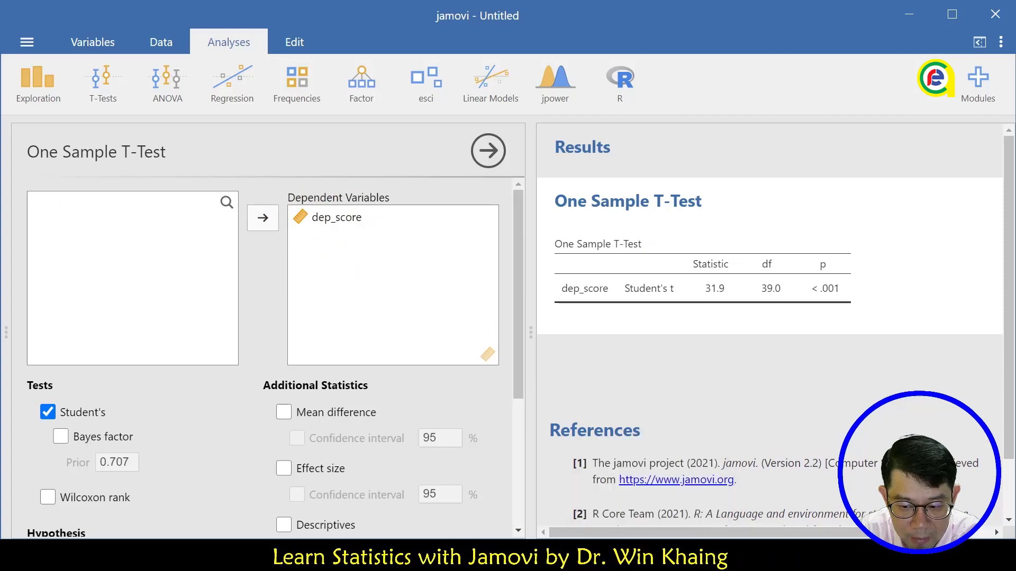
Switch to the Notepad++ notes and highlight assumptions 1 to 3, followed by assumption 4 on normal distribution
{"action": "left_click", "coordinate": [653, 555]}
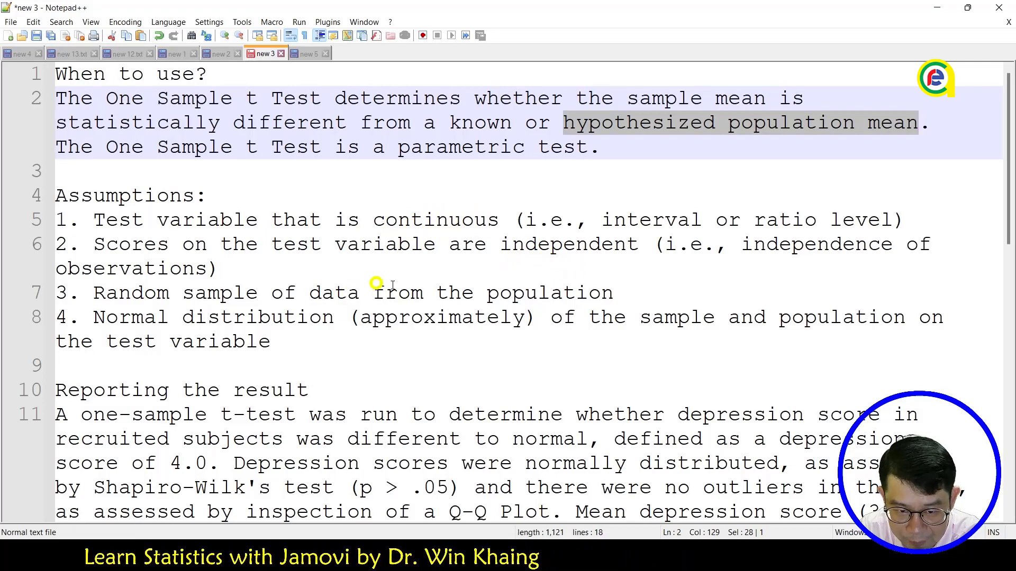
{"action": "left_click_drag", "start_coordinate": [614, 294], "coordinate": [39, 226]}
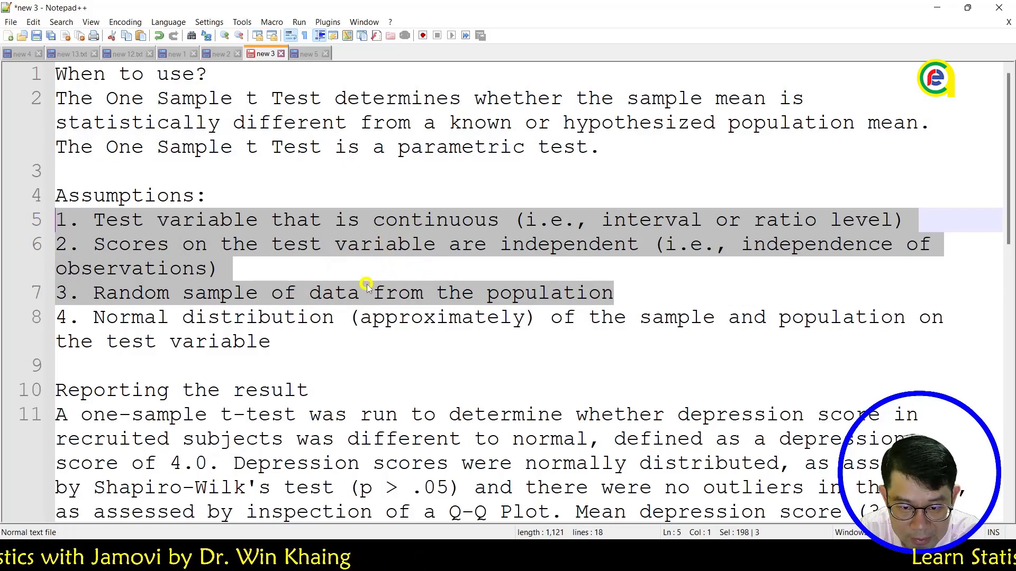
{"action": "left_click_drag", "start_coordinate": [67, 317], "coordinate": [317, 349]}
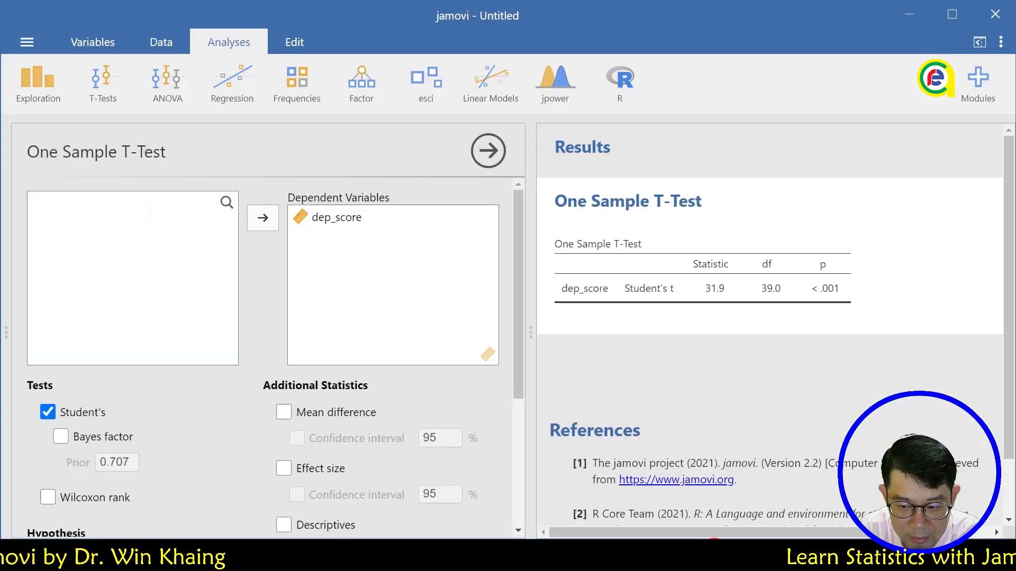
Switch back to jamovi and set the hypothesis test value of the One Sample T-Test to 4
{"action": "left_click", "coordinate": [723, 556]}
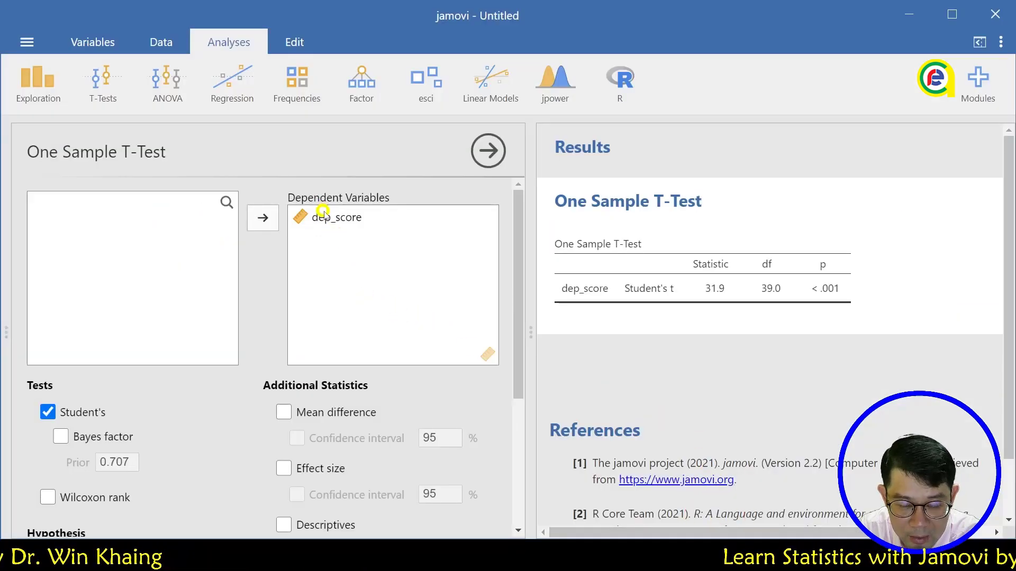
{"action": "left_click_drag", "start_coordinate": [517, 243], "coordinate": [516, 359]}
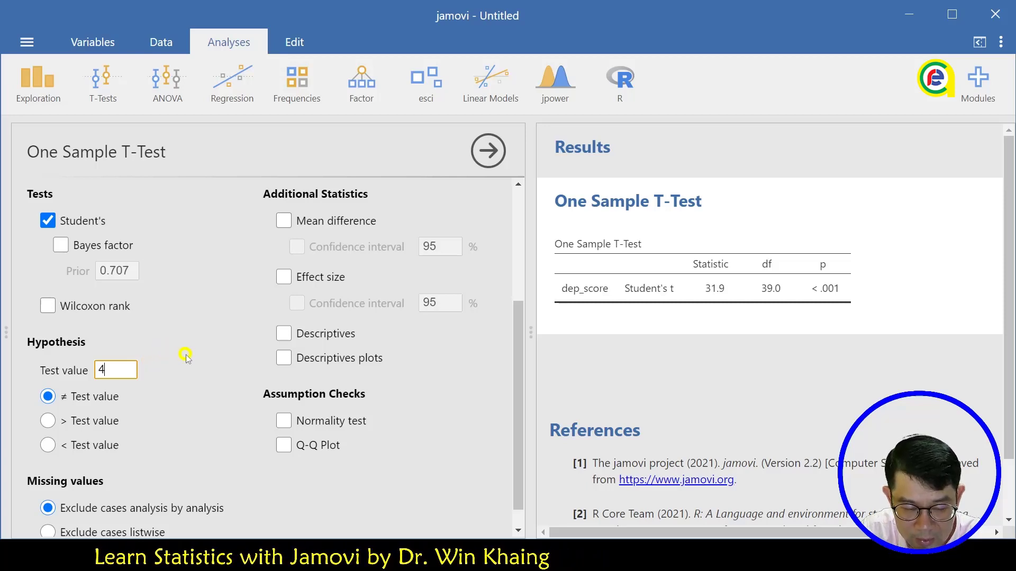
{"action": "key", "text": "Return"}
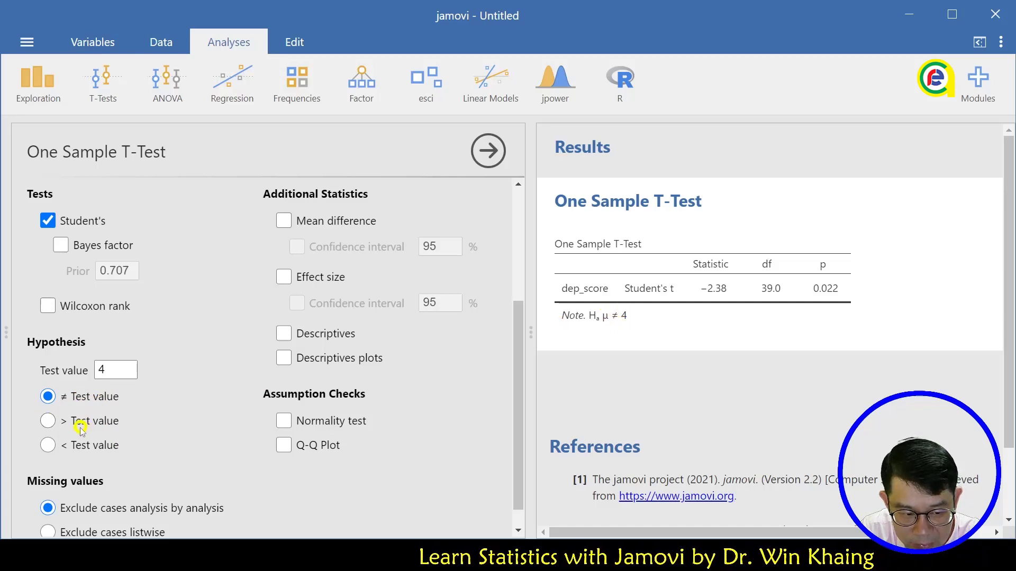
Try the one-sided > and < Test value hypotheses and restore the ≠ Test value hypothesis
{"action": "left_click", "coordinate": [53, 421]}
{"action": "left_click", "coordinate": [50, 445]}
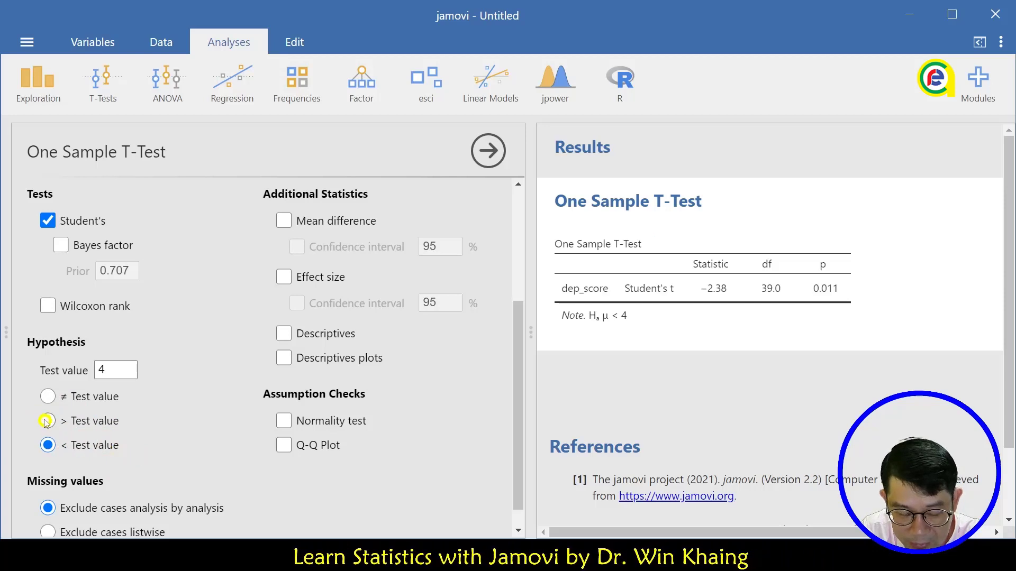
{"action": "left_click", "coordinate": [48, 397]}
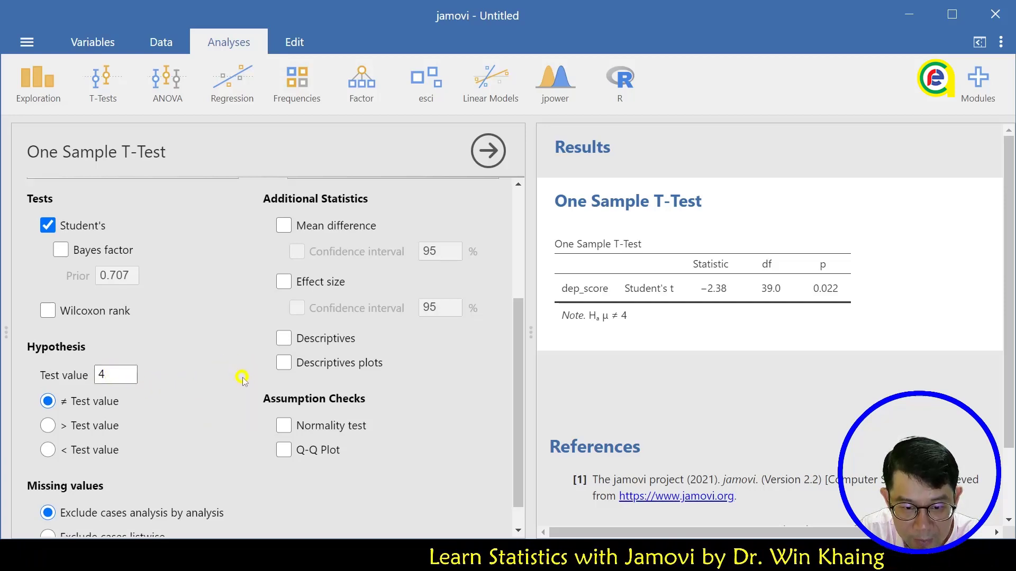
Review the t-test table and check the normal distribution assumption in the Notepad++ notes
{"action": "scroll", "coordinate": [241, 380], "scroll_direction": "up", "scroll_amount": 3}
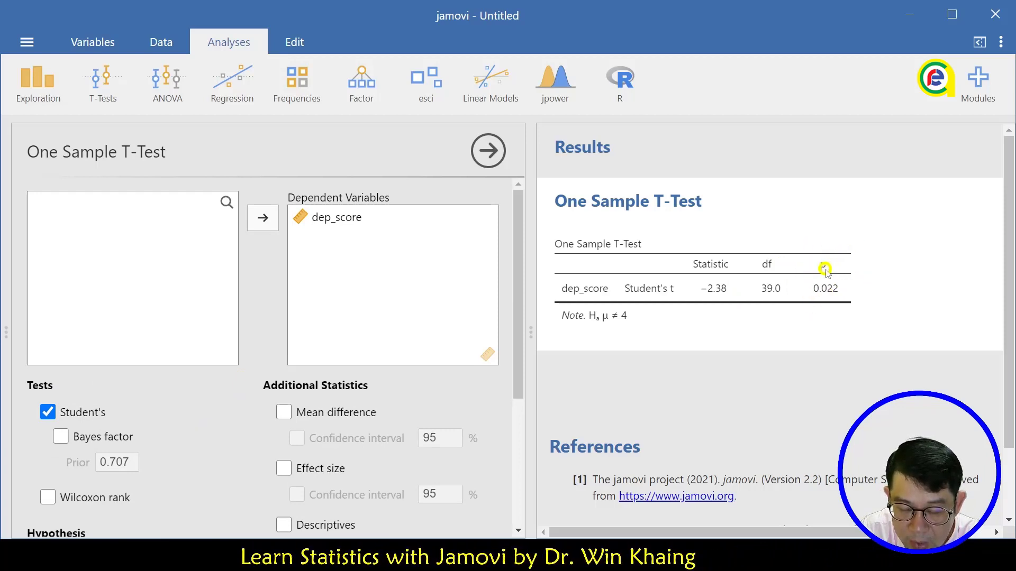
{"action": "scroll", "coordinate": [623, 329], "scroll_direction": "down", "scroll_amount": 2}
{"action": "scroll", "coordinate": [450, 363], "scroll_direction": "down", "scroll_amount": 4}
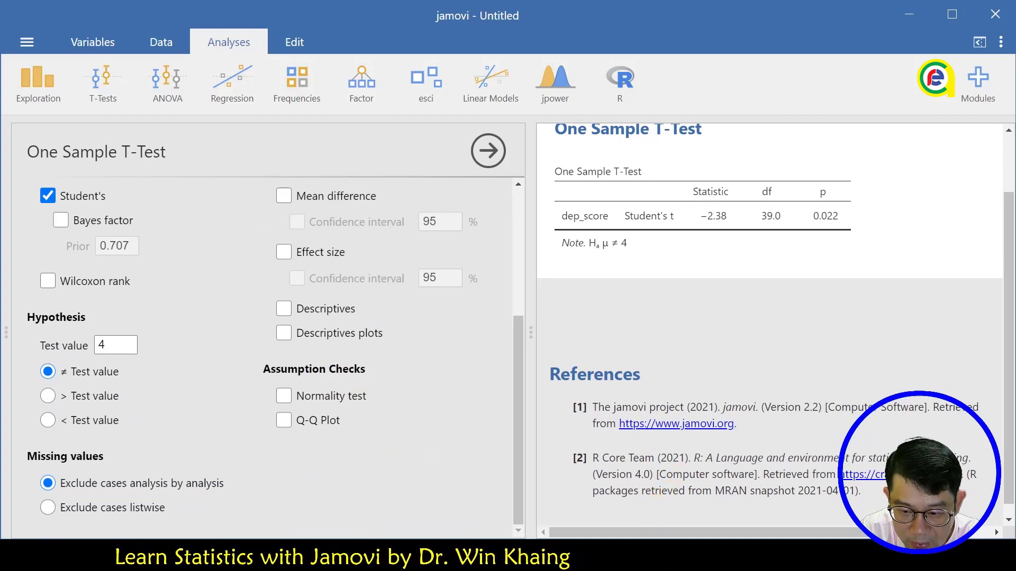
{"action": "left_click", "coordinate": [555, 556]}
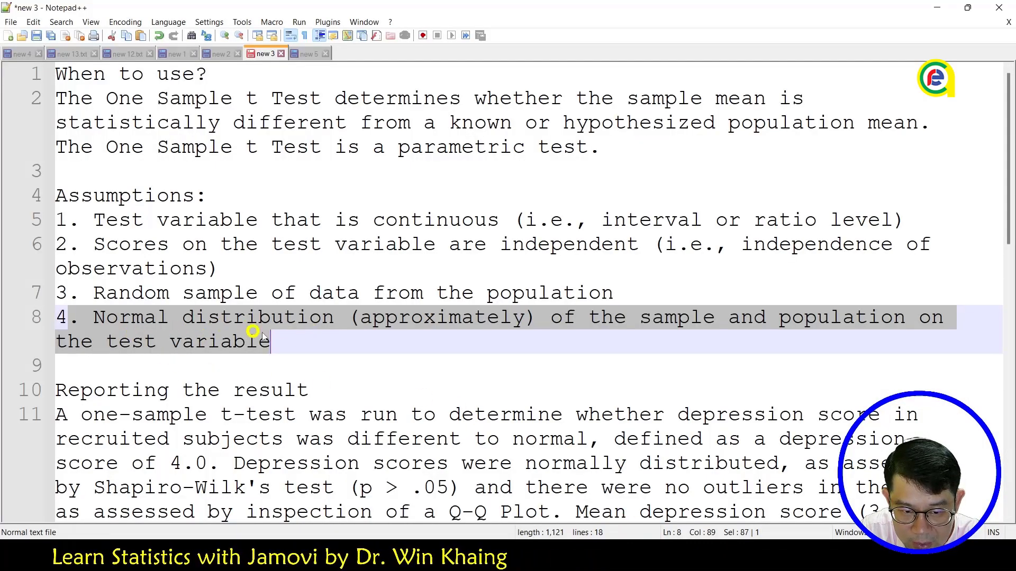
Switch back to jamovi, add the Normality test and Q-Q Plot assumption checks, and inspect their output
{"action": "left_click", "coordinate": [715, 556]}
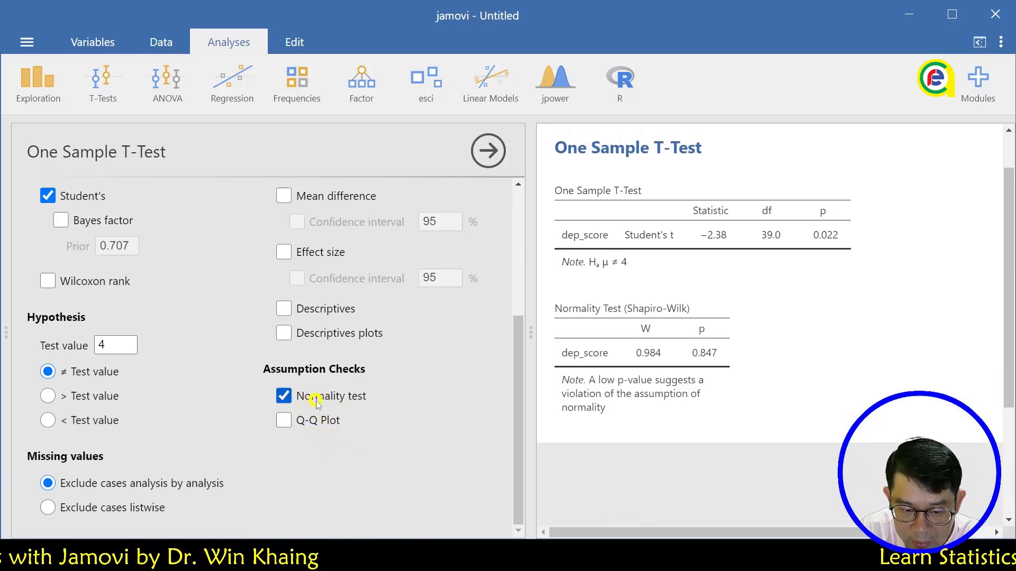
{"action": "left_click", "coordinate": [284, 420]}
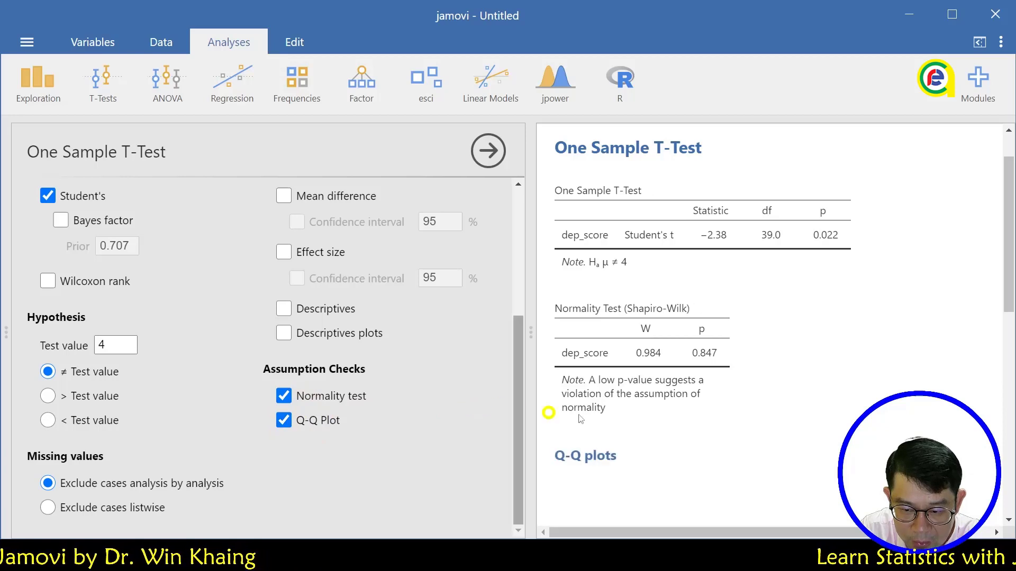
{"action": "scroll", "coordinate": [688, 421], "scroll_direction": "down", "scroll_amount": 5}
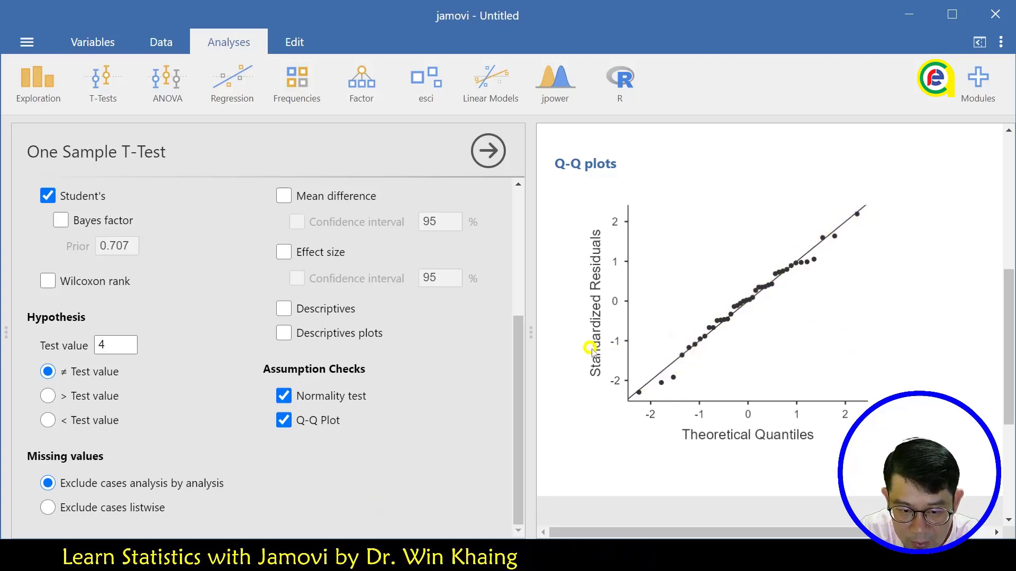
{"action": "scroll", "coordinate": [766, 338], "scroll_direction": "up", "scroll_amount": 3}
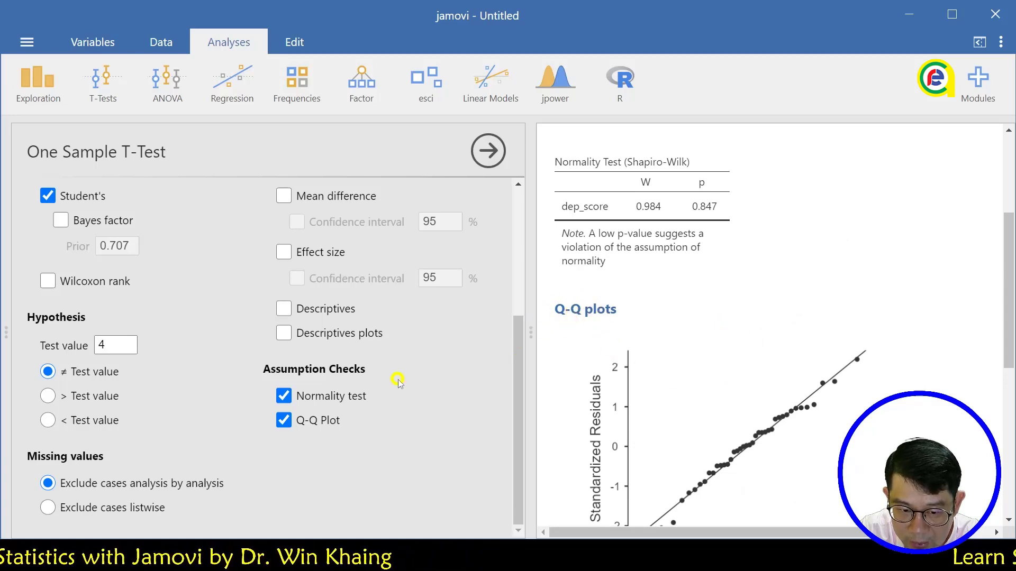
{"action": "scroll", "coordinate": [664, 306], "scroll_direction": "up", "scroll_amount": 3}
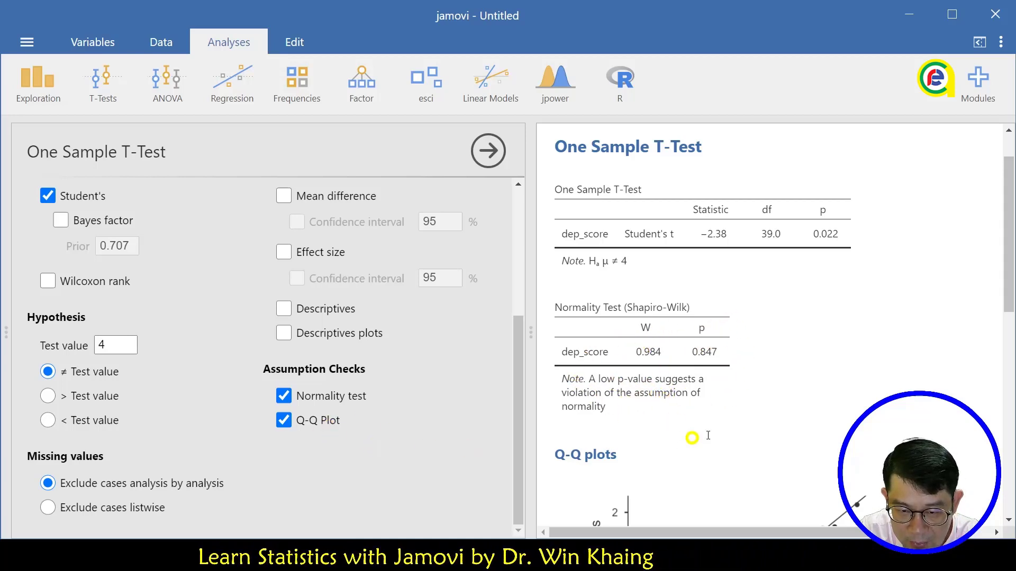
{"action": "scroll", "coordinate": [738, 431], "scroll_direction": "down", "scroll_amount": 5}
{"action": "scroll", "coordinate": [755, 431], "scroll_direction": "up", "scroll_amount": 6}
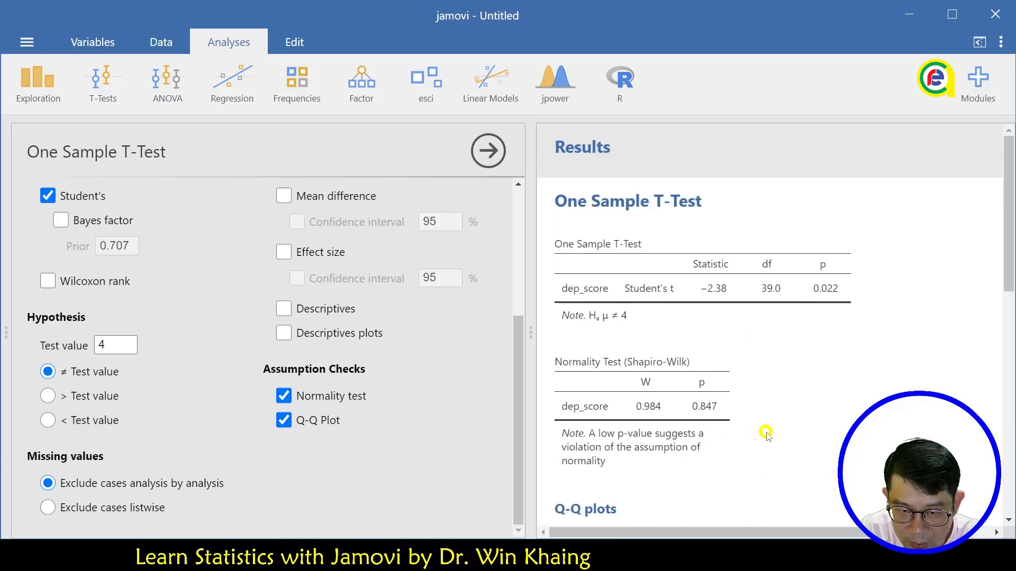
Add Descriptives and Descriptives plots for dep_score and inspect the resulting table and plot
{"action": "scroll", "coordinate": [490, 375], "scroll_direction": "up", "scroll_amount": 3}
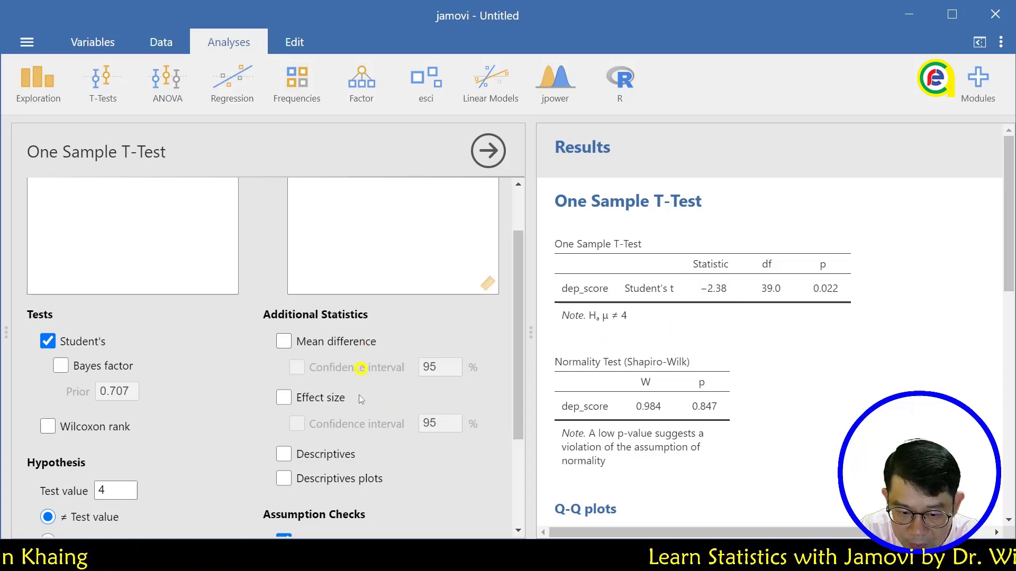
{"action": "left_click", "coordinate": [333, 450]}
{"action": "left_click", "coordinate": [356, 479]}
{"action": "scroll", "coordinate": [839, 397], "scroll_direction": "down", "scroll_amount": 1}
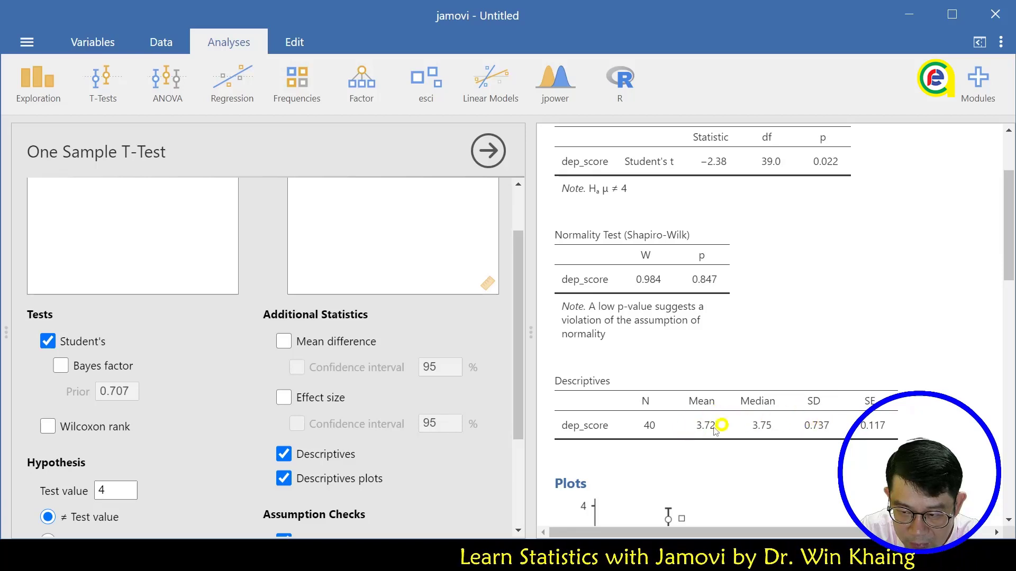
{"action": "scroll", "coordinate": [787, 439], "scroll_direction": "down", "scroll_amount": 3}
{"action": "scroll", "coordinate": [787, 440], "scroll_direction": "down", "scroll_amount": 1}
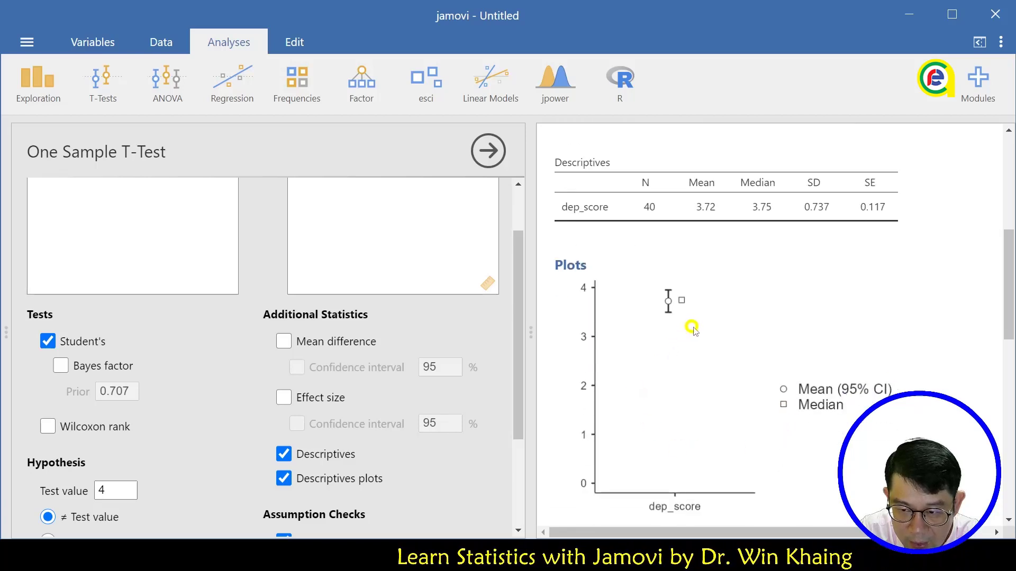
{"action": "scroll", "coordinate": [737, 381], "scroll_direction": "up", "scroll_amount": 5}
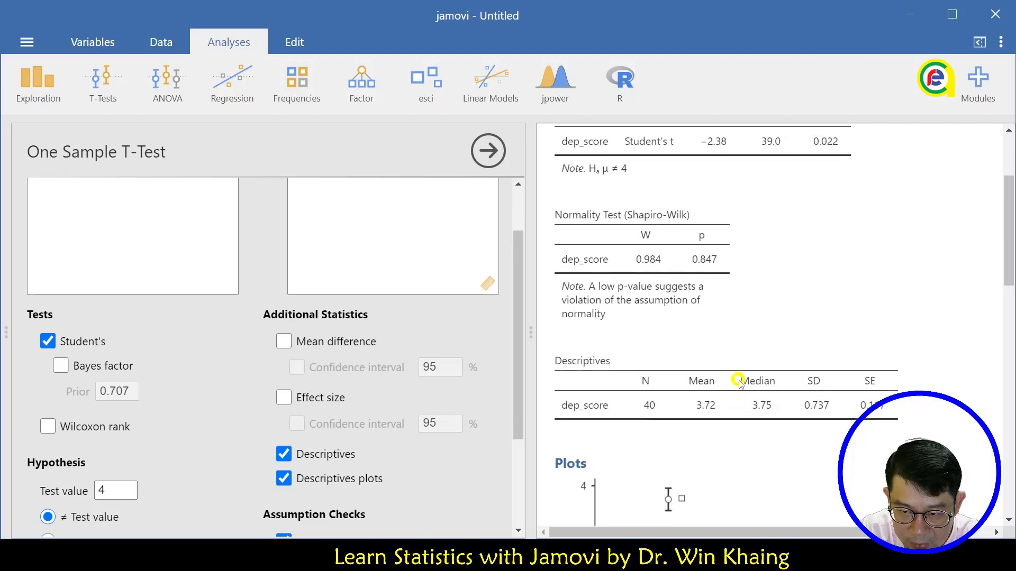
Add the mean difference and the effect size to the t-test, each with a 95% confidence interval
{"action": "left_click", "coordinate": [361, 343]}
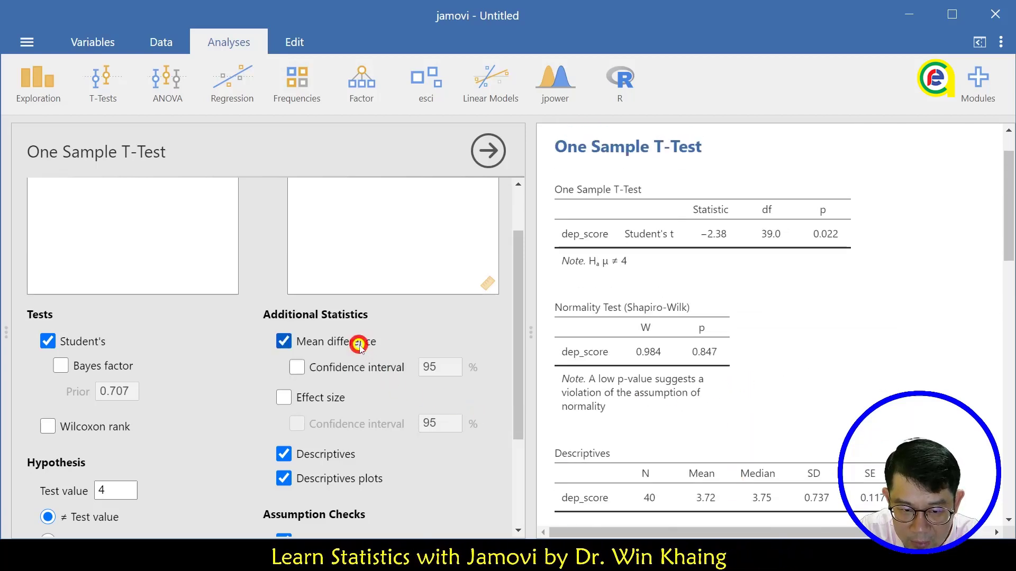
{"action": "left_click", "coordinate": [341, 397]}
{"action": "left_click", "coordinate": [340, 374]}
{"action": "left_click", "coordinate": [335, 423]}
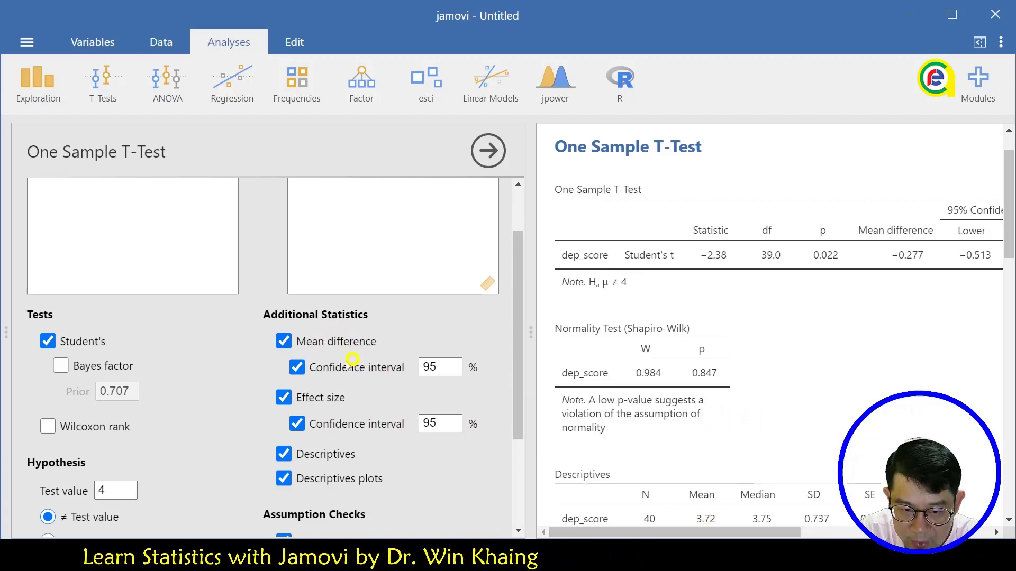
Examine the confidence interval and Cohen's d columns against the effect size interpretation thresholds in the Notepad++ notes
{"action": "scroll", "coordinate": [165, 418], "scroll_direction": "down", "scroll_amount": 3}
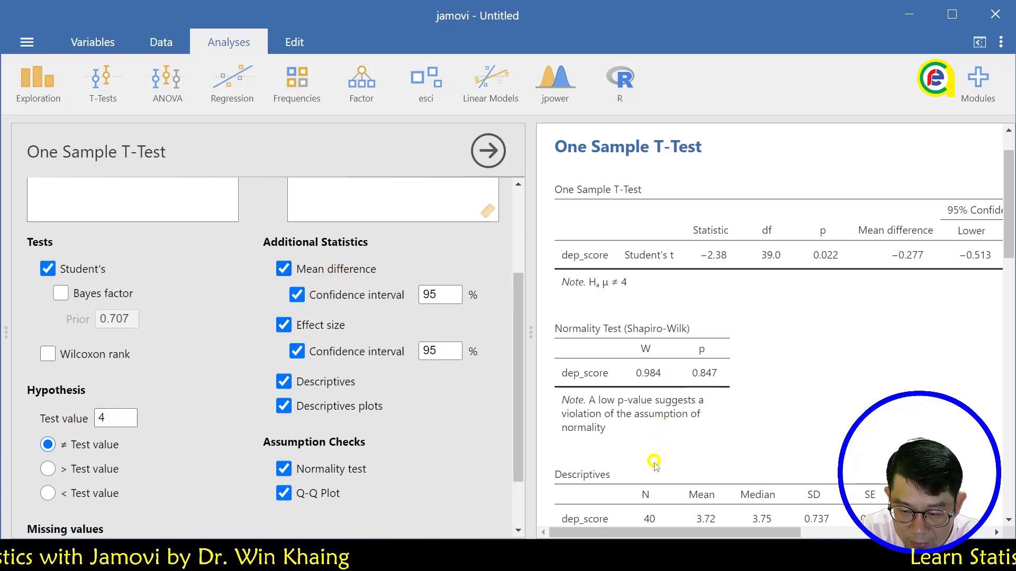
{"action": "left_click_drag", "start_coordinate": [754, 524], "coordinate": [803, 517]}
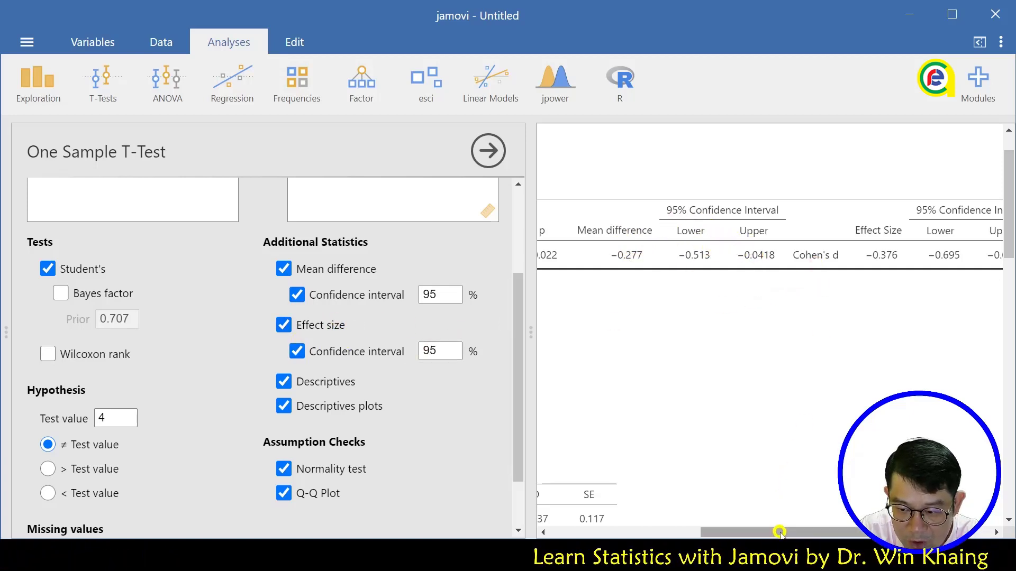
{"action": "left_click_drag", "start_coordinate": [779, 532], "coordinate": [818, 532]}
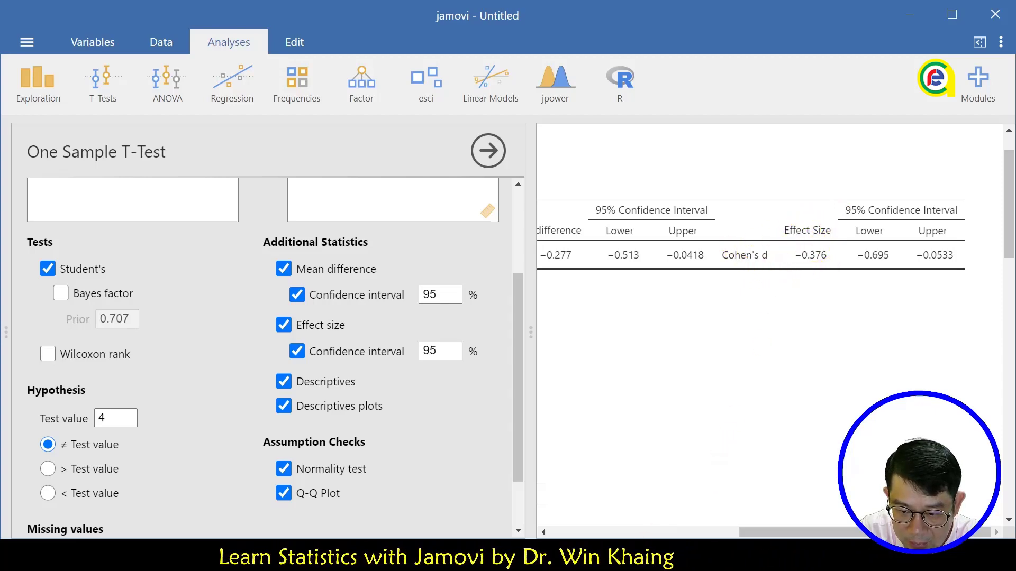
{"action": "left_click", "coordinate": [654, 556]}
{"action": "scroll", "coordinate": [354, 389], "scroll_direction": "down", "scroll_amount": 6}
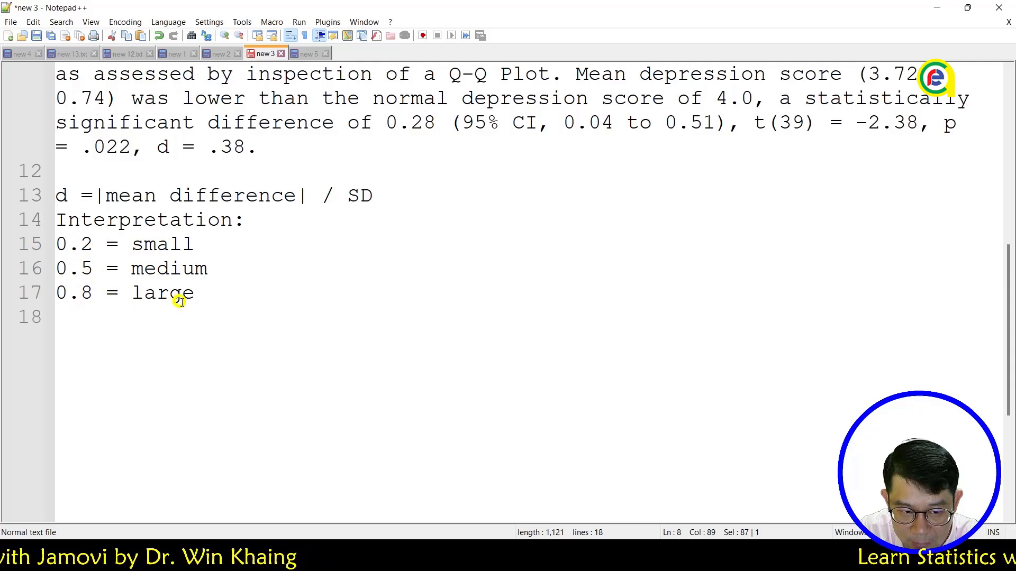
{"action": "left_click", "coordinate": [757, 555]}
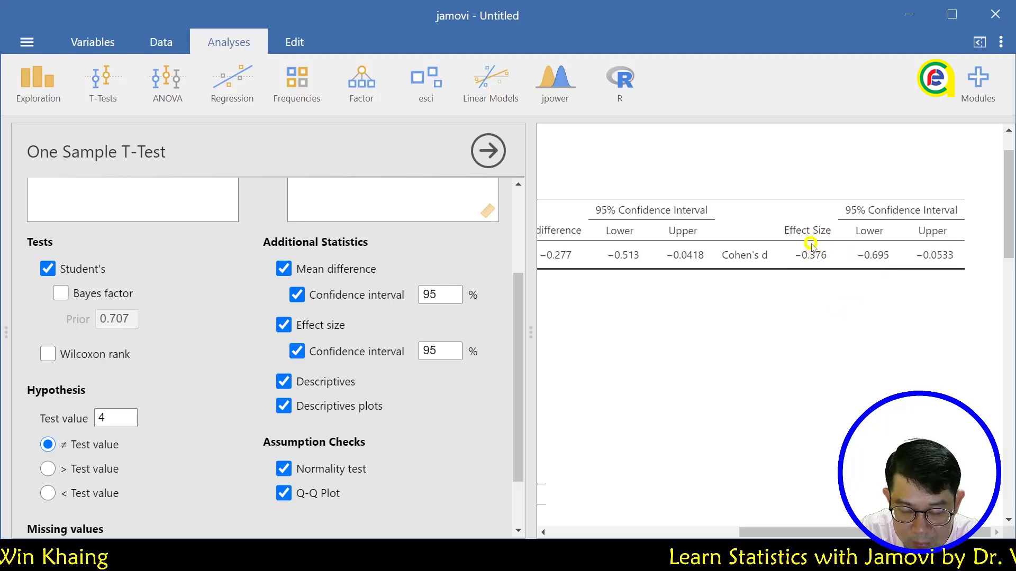
Review the t-test, normality and descriptives results together with the selected One Sample T-Test options
{"action": "left_click_drag", "start_coordinate": [760, 532], "coordinate": [571, 532]}
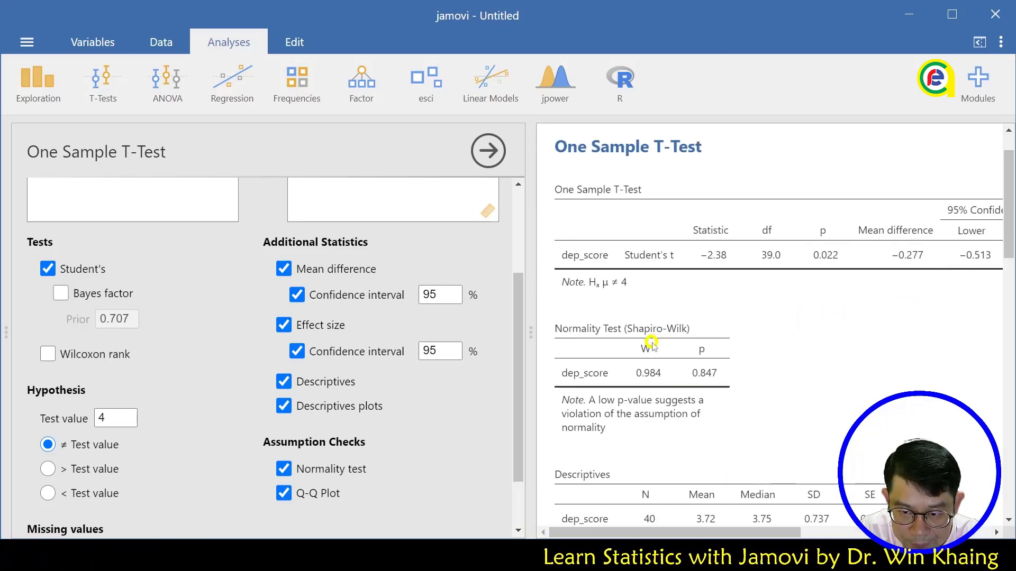
{"action": "scroll", "coordinate": [746, 285], "scroll_direction": "down", "scroll_amount": 5}
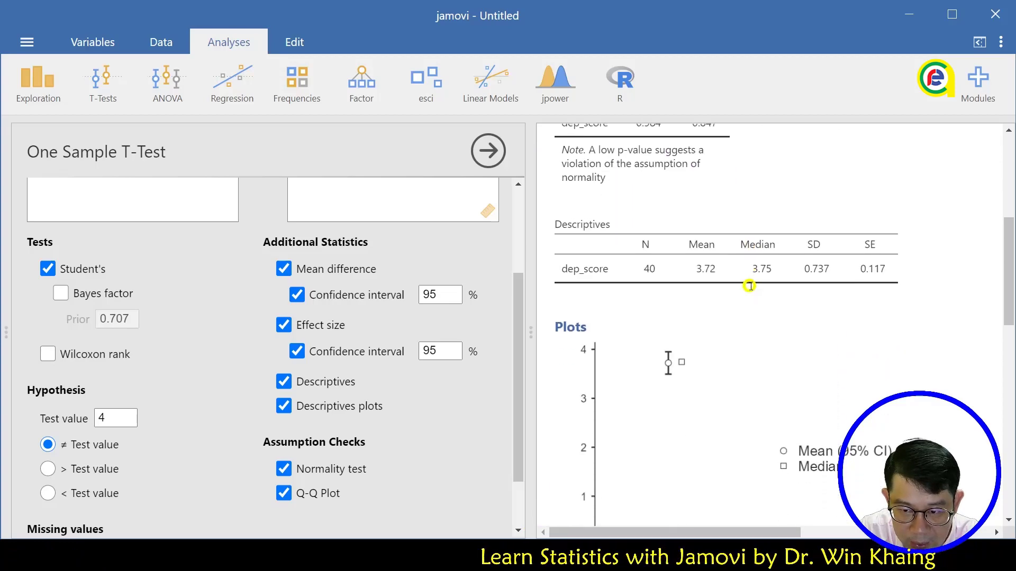
{"action": "scroll", "coordinate": [750, 290], "scroll_direction": "down", "scroll_amount": 1}
{"action": "scroll", "coordinate": [404, 303], "scroll_direction": "up", "scroll_amount": 2}
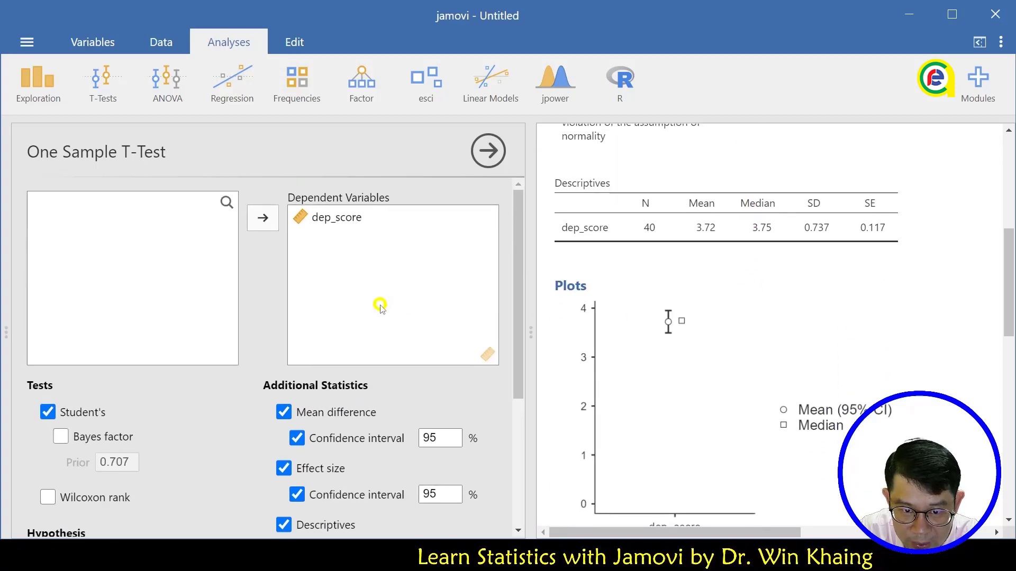
{"action": "scroll", "coordinate": [385, 306], "scroll_direction": "down", "scroll_amount": 4}
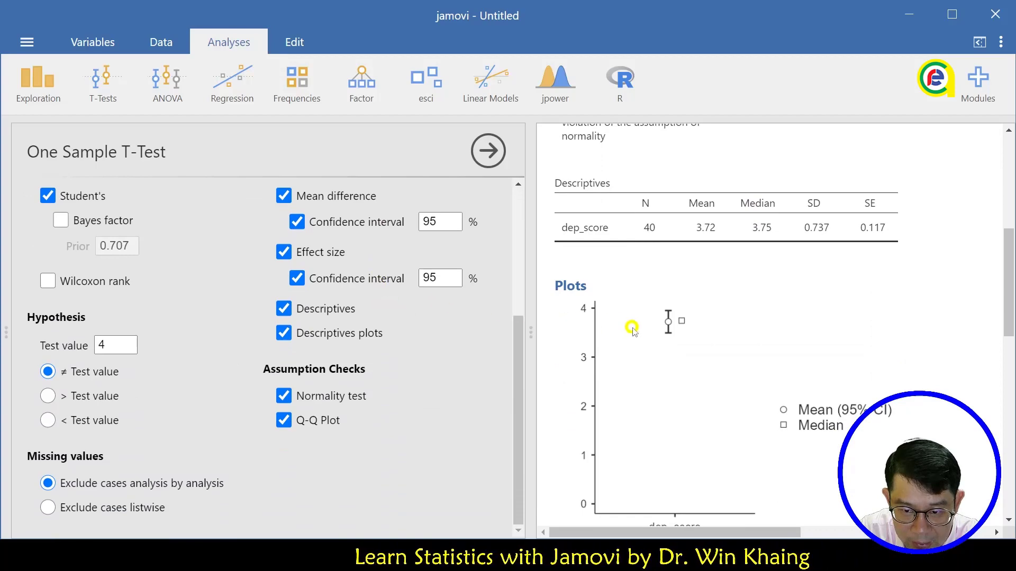
{"action": "scroll", "coordinate": [651, 328], "scroll_direction": "up", "scroll_amount": 6}
{"action": "scroll", "coordinate": [396, 340], "scroll_direction": "up", "scroll_amount": 1}
{"action": "scroll", "coordinate": [395, 340], "scroll_direction": "up", "scroll_amount": 4}
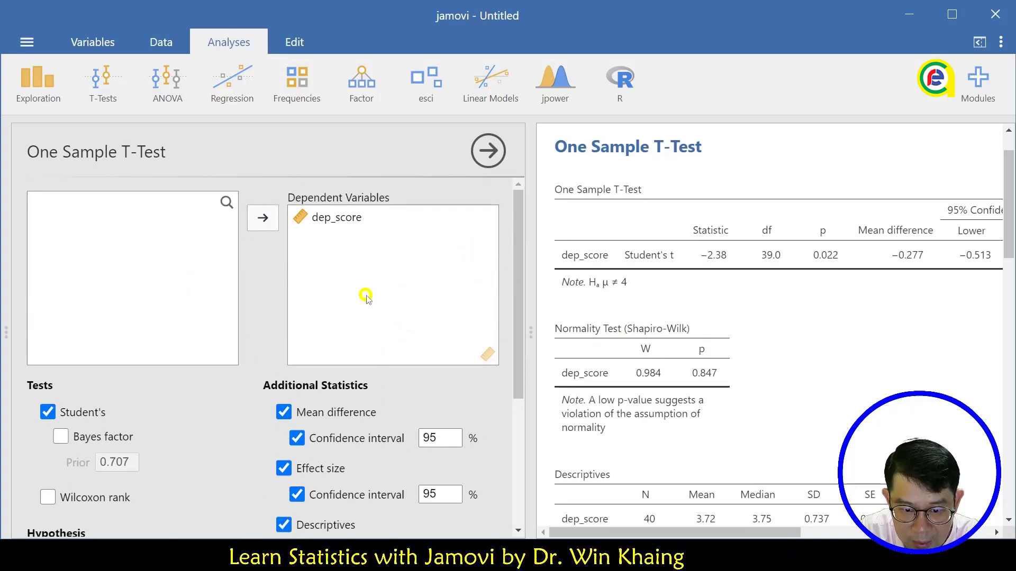
{"action": "scroll", "coordinate": [365, 309], "scroll_direction": "down", "scroll_amount": 3}
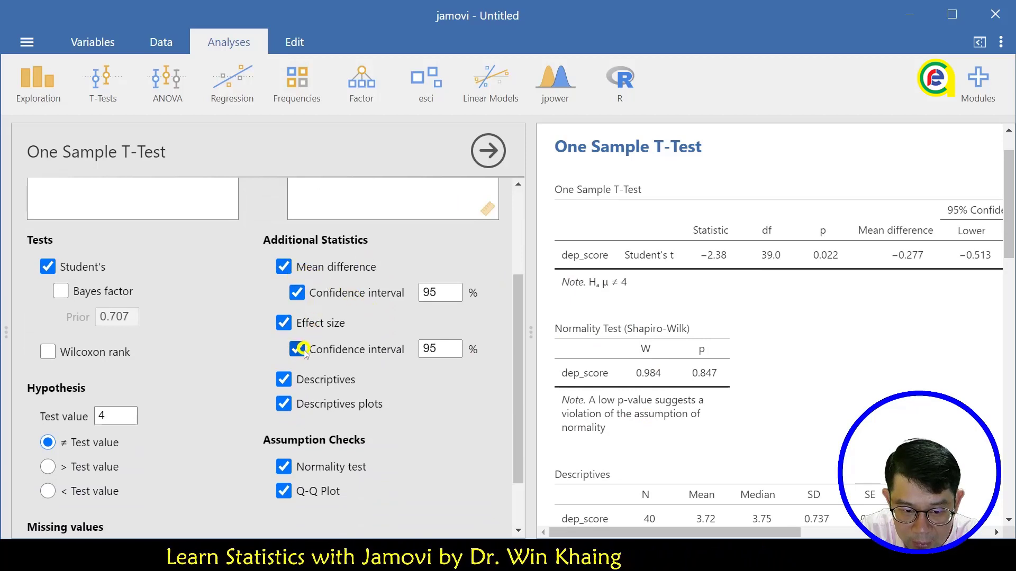
{"action": "scroll", "coordinate": [365, 418], "scroll_direction": "down", "scroll_amount": 2}
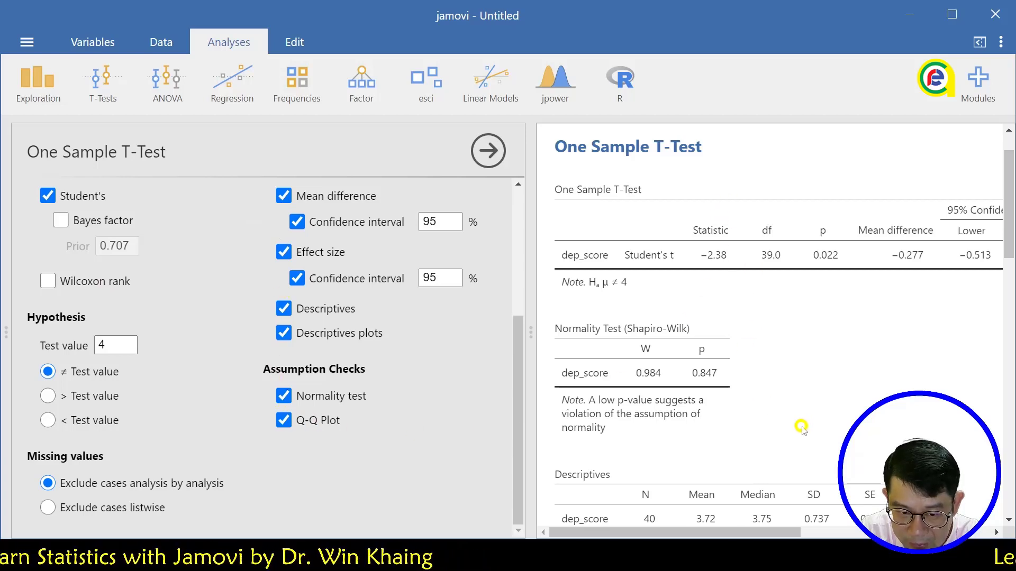
Try the Wilcoxon rank test alongside Student's t for dep_score, compare the two rows, and remove it again
{"action": "scroll", "coordinate": [793, 333], "scroll_direction": "down", "scroll_amount": 3}
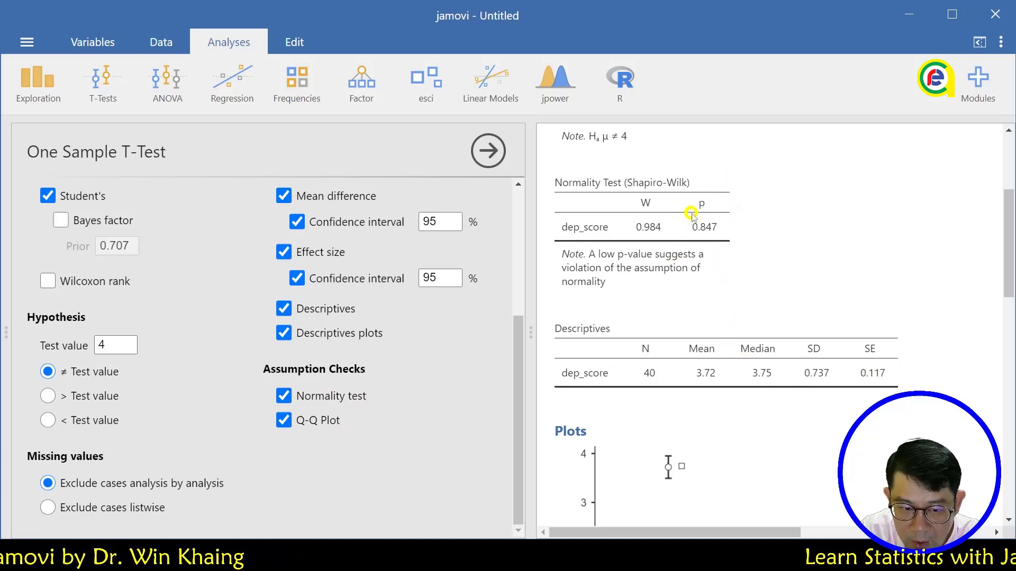
{"action": "left_click", "coordinate": [48, 281]}
{"action": "scroll", "coordinate": [773, 336], "scroll_direction": "up", "scroll_amount": 4}
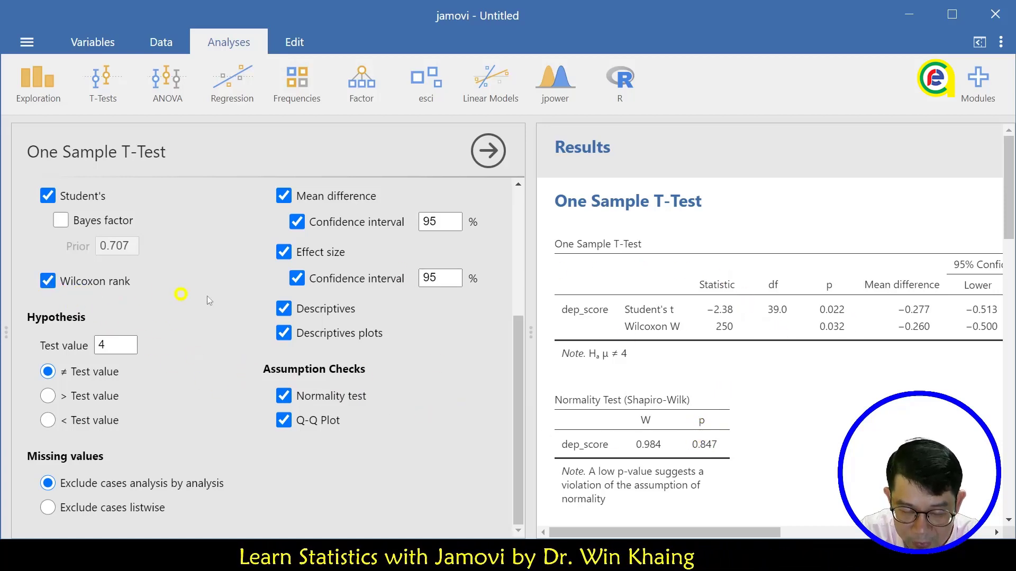
{"action": "left_click", "coordinate": [48, 281]}
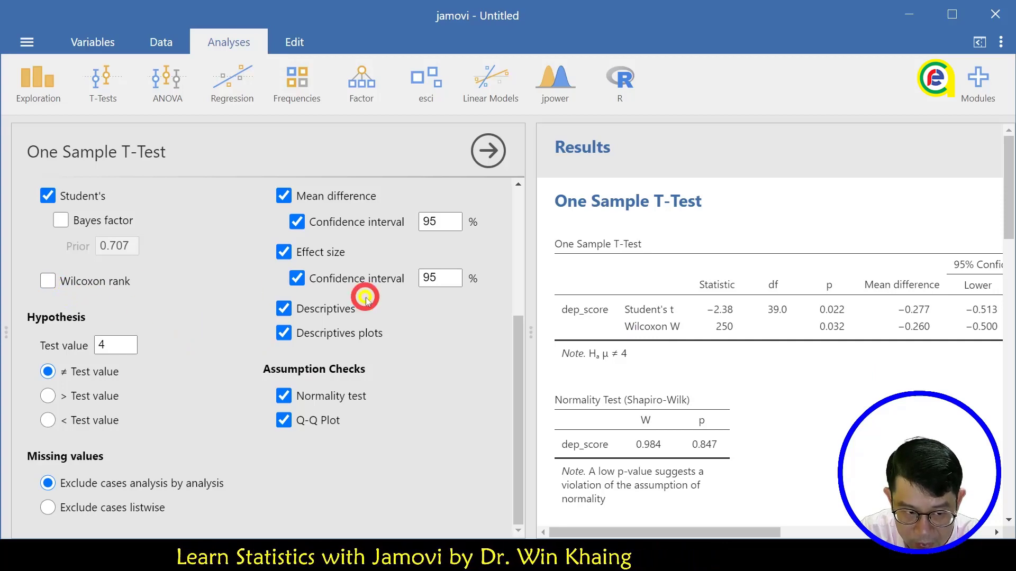
{"action": "scroll", "coordinate": [743, 303], "scroll_direction": "up", "scroll_amount": 1}
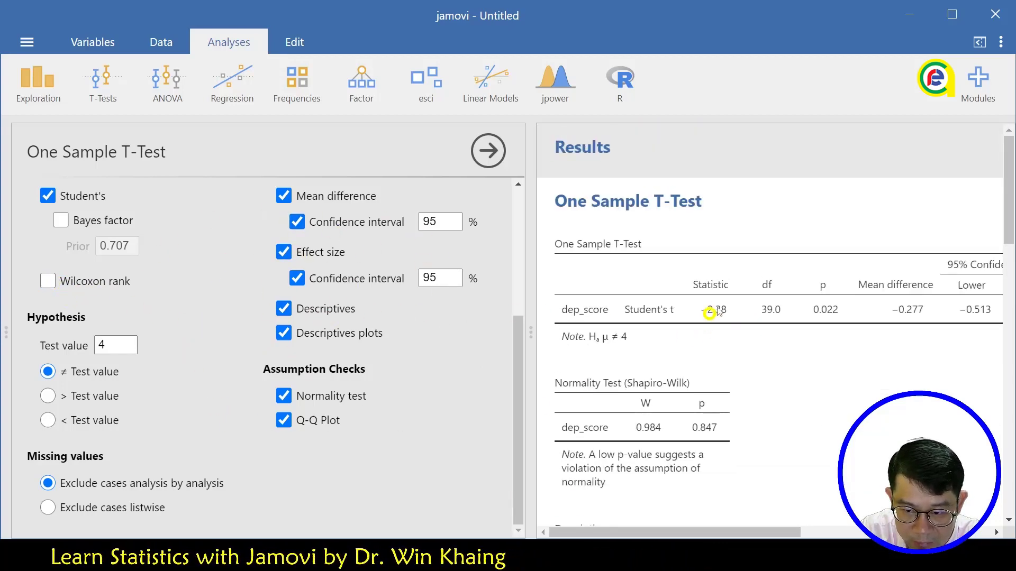
Review the dep_score descriptives plot and Q-Q plot in the results
{"action": "scroll", "coordinate": [846, 418], "scroll_direction": "down", "scroll_amount": 7}
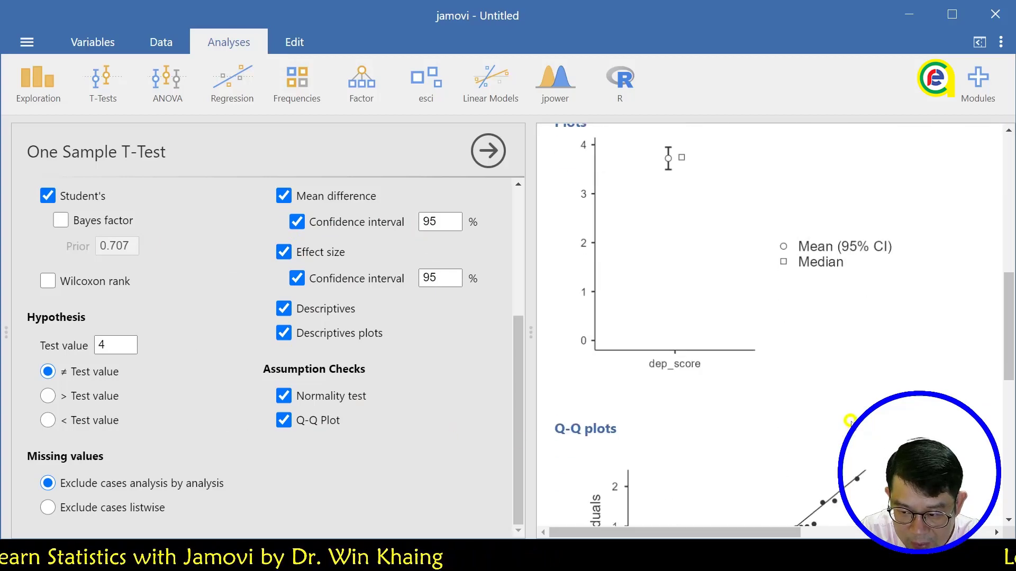
{"action": "scroll", "coordinate": [850, 420], "scroll_direction": "down", "scroll_amount": 4}
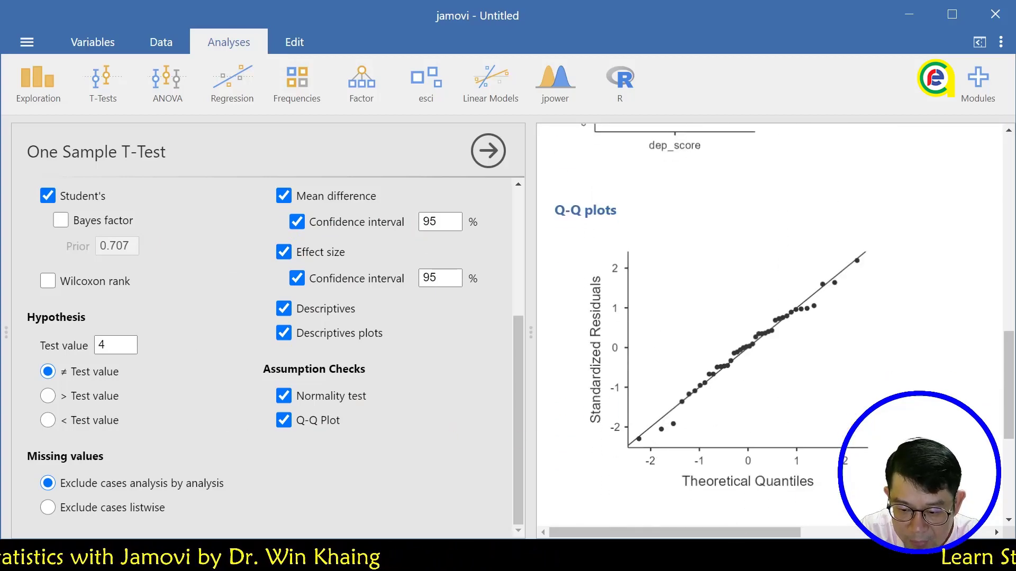
Switch to Notepad++ and read the "Reporting the result" paragraph, highlighting the normality, outlier and mean depression score wording
{"action": "key", "text": "alt+Tab"}
{"action": "scroll", "coordinate": [443, 303], "scroll_direction": "up", "scroll_amount": 5}
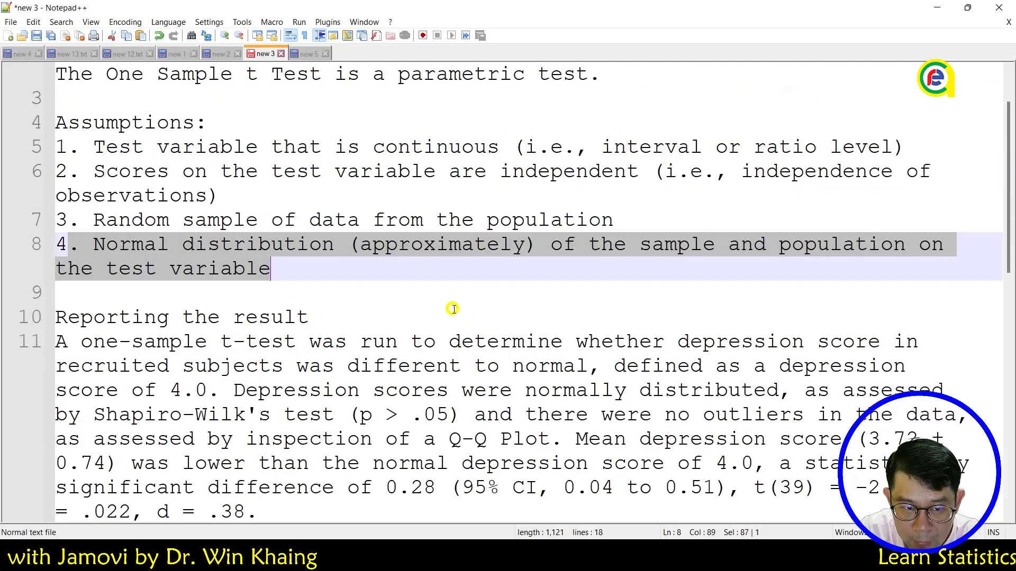
{"action": "scroll", "coordinate": [453, 309], "scroll_direction": "down", "scroll_amount": 1}
{"action": "left_click", "coordinate": [453, 309]}
{"action": "left_click", "coordinate": [442, 276]}
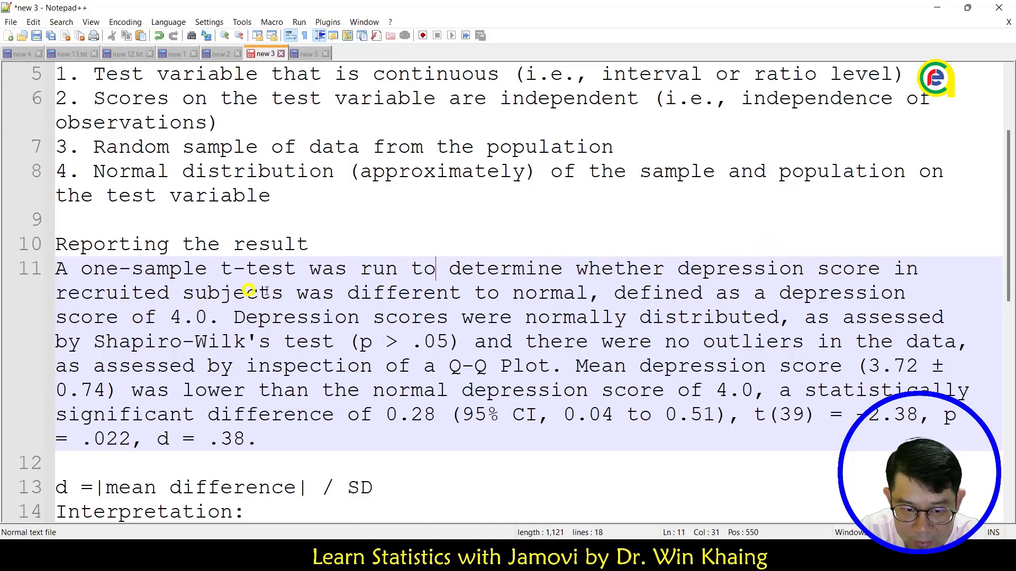
{"action": "left_click_drag", "start_coordinate": [590, 294], "coordinate": [508, 302]}
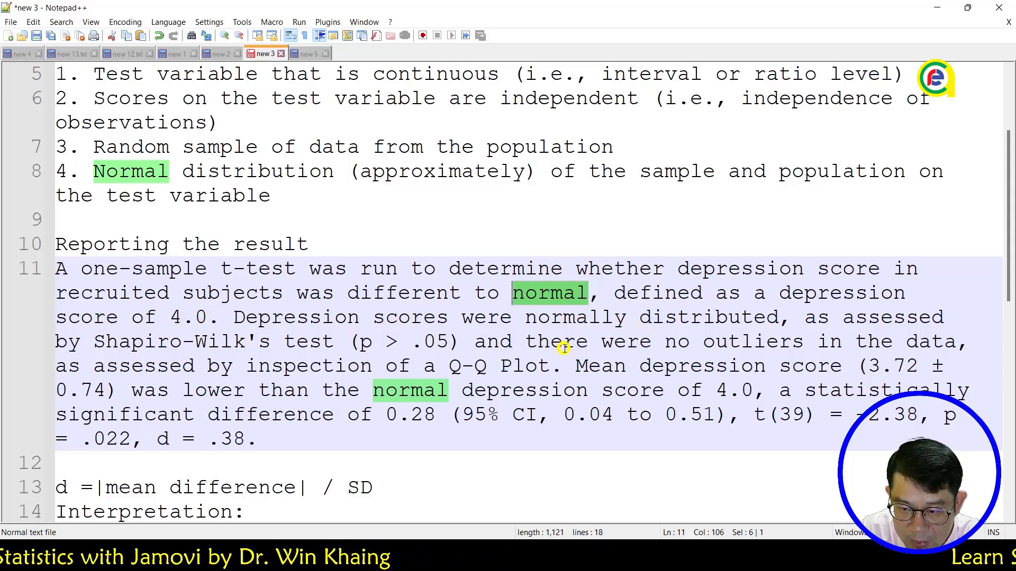
{"action": "left_click_drag", "start_coordinate": [412, 320], "coordinate": [458, 338]}
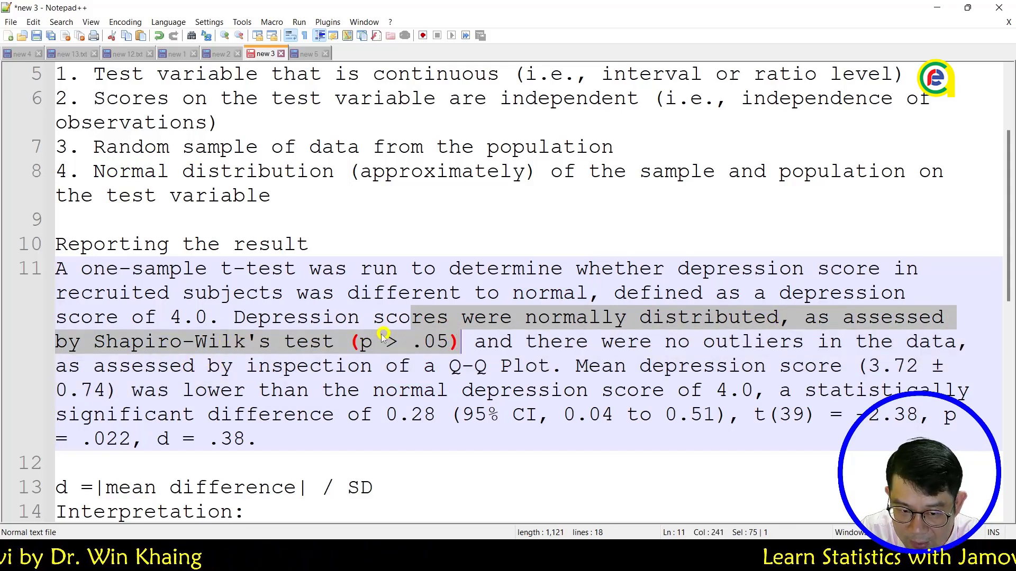
{"action": "left_click_drag", "start_coordinate": [529, 342], "coordinate": [981, 351]}
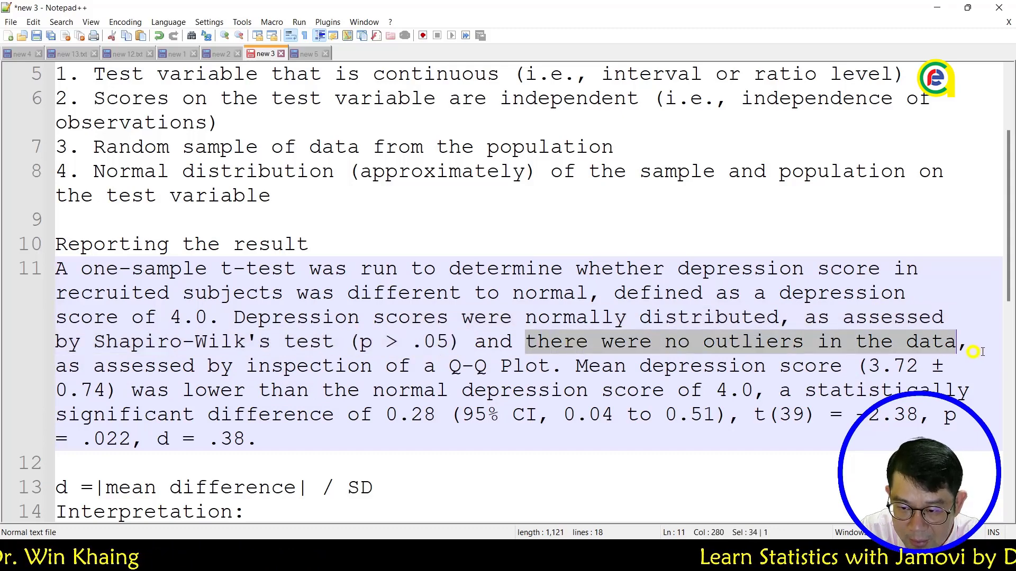
{"action": "left_click_drag", "start_coordinate": [44, 371], "coordinate": [844, 369]}
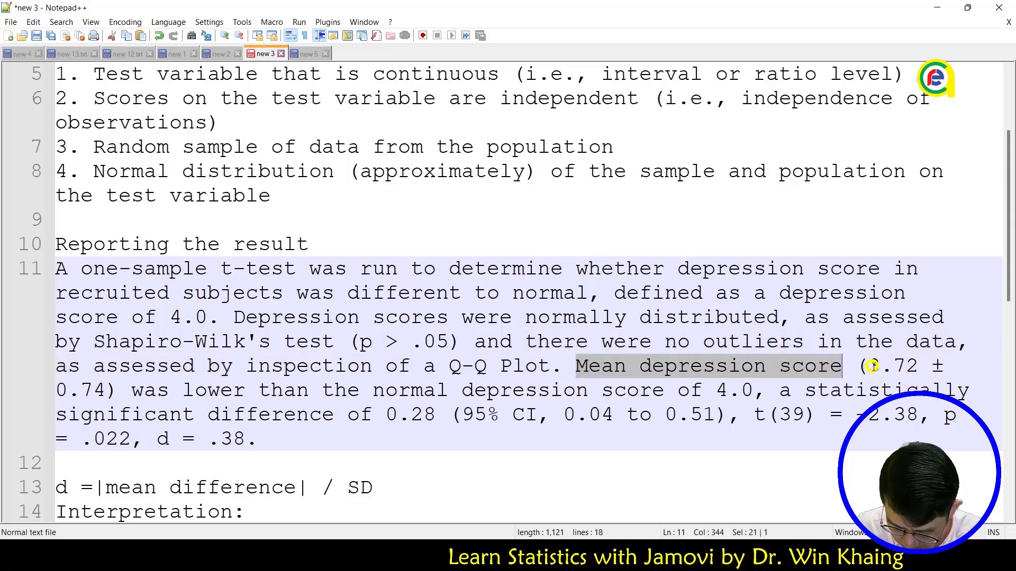
Arrange Notepad++ on half the screen with the jamovi window beside it so that the results are readable
{"action": "key", "text": "super+Left"}
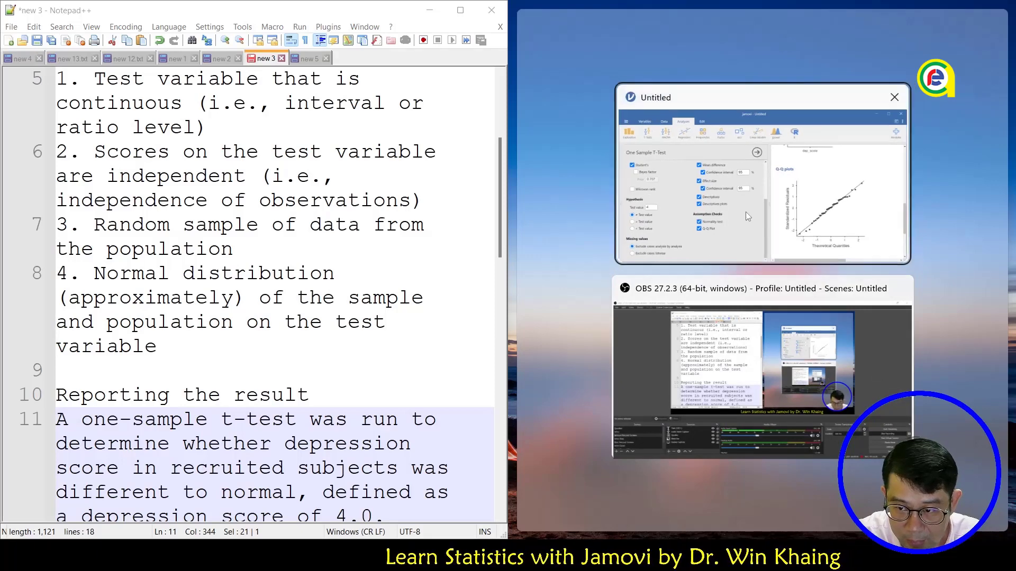
{"action": "left_click", "coordinate": [745, 211]}
{"action": "scroll", "coordinate": [799, 283], "scroll_direction": "up", "scroll_amount": 5}
{"action": "scroll", "coordinate": [799, 283], "scroll_direction": "down", "scroll_amount": 5}
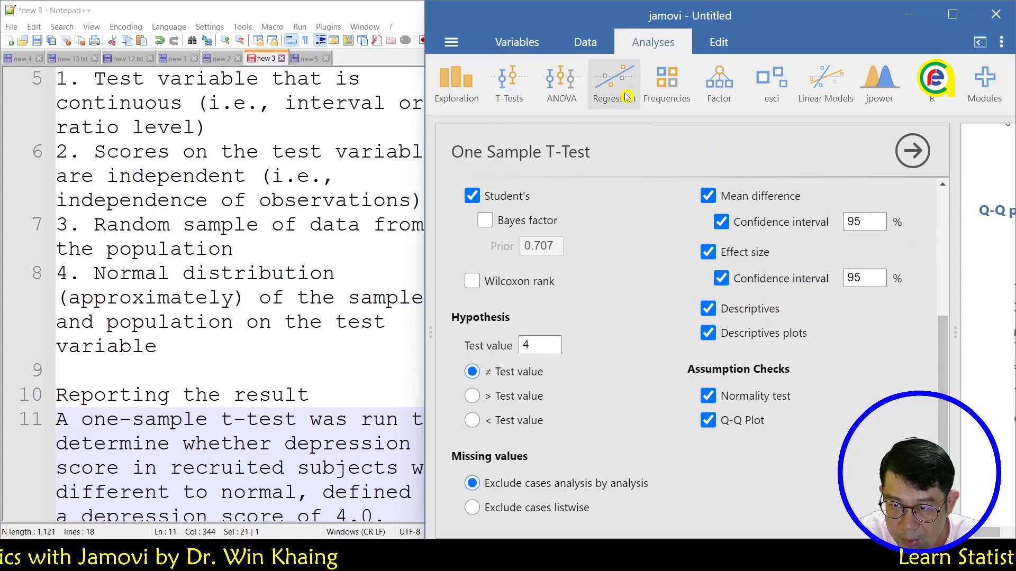
{"action": "left_click", "coordinate": [993, 224]}
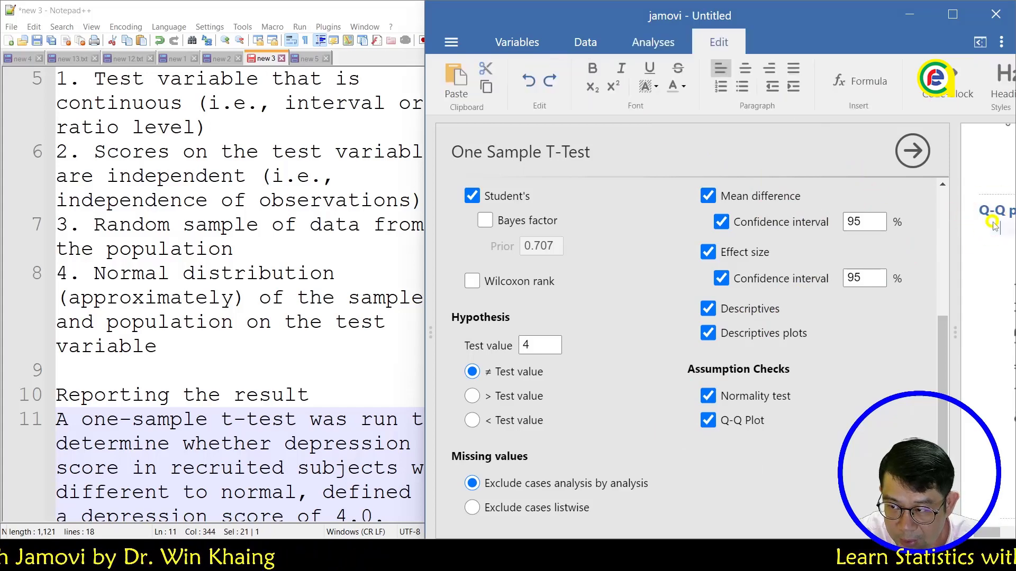
{"action": "double_click", "coordinate": [837, 18]}
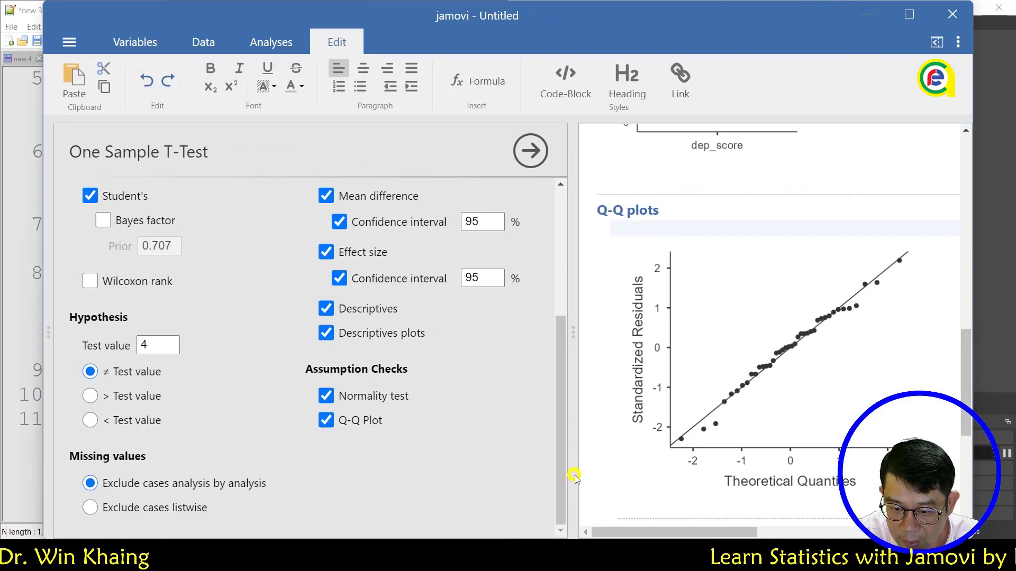
{"action": "left_click", "coordinate": [631, 507]}
{"action": "left_click_drag", "start_coordinate": [703, 534], "coordinate": [719, 505]}
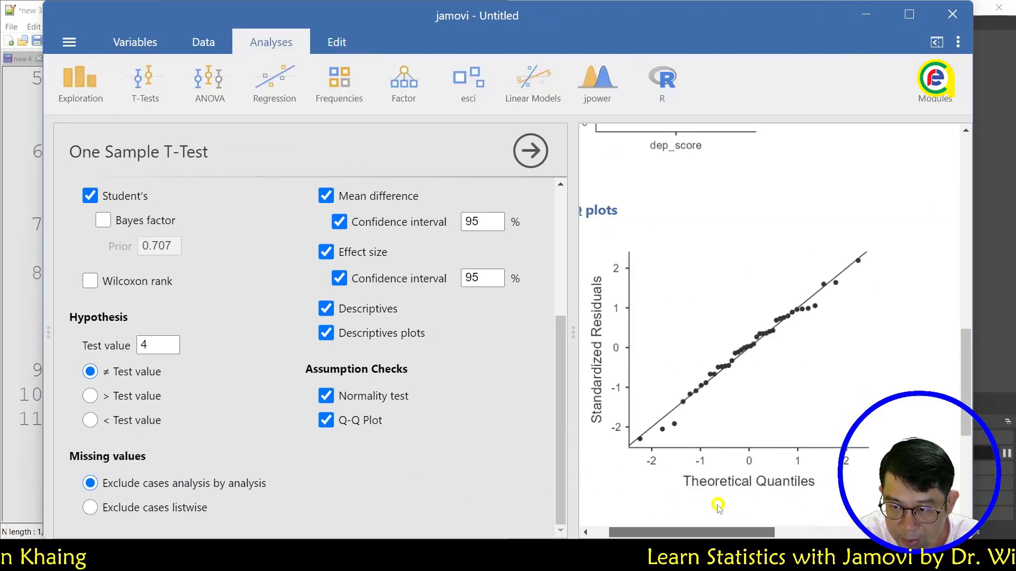
Compare the mean and SD in the Descriptives table with the mean depression score in the Notepad++ report paragraph
{"action": "scroll", "coordinate": [843, 205], "scroll_direction": "up", "scroll_amount": 8}
{"action": "scroll", "coordinate": [844, 209], "scroll_direction": "up", "scroll_amount": 2}
{"action": "scroll", "coordinate": [842, 213], "scroll_direction": "down", "scroll_amount": 2}
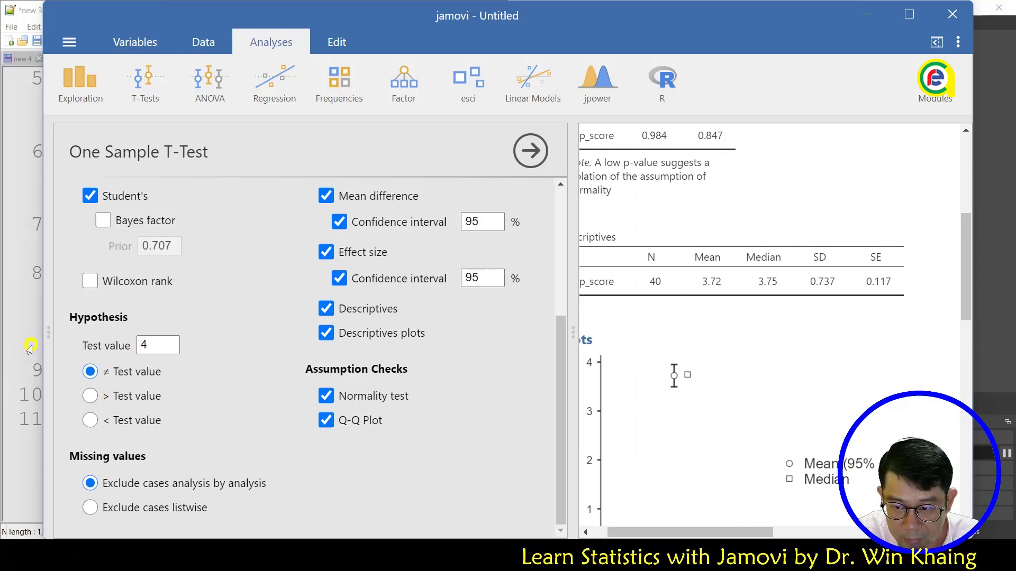
{"action": "left_click", "coordinate": [17, 304]}
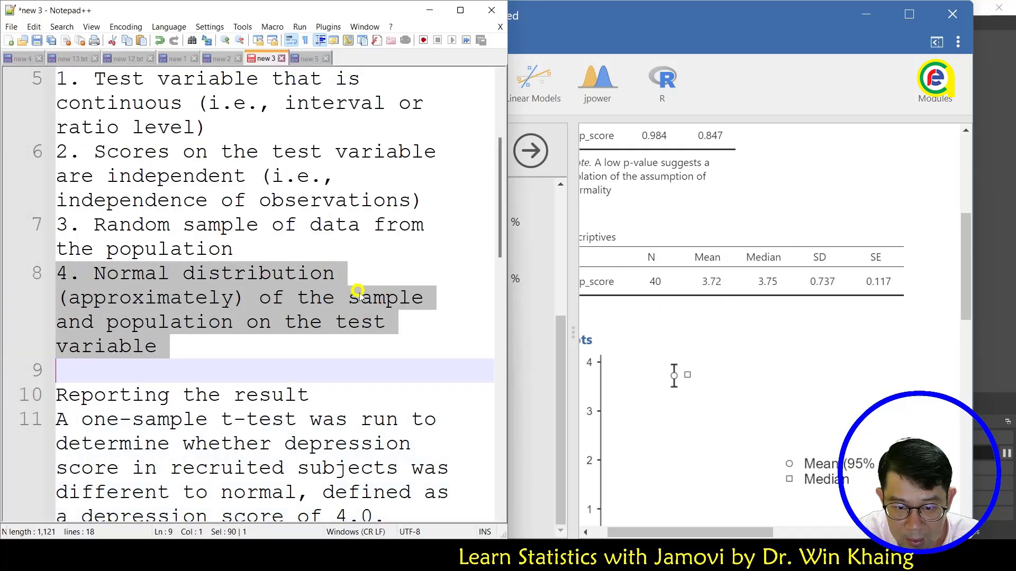
{"action": "scroll", "coordinate": [380, 313], "scroll_direction": "down", "scroll_amount": 5}
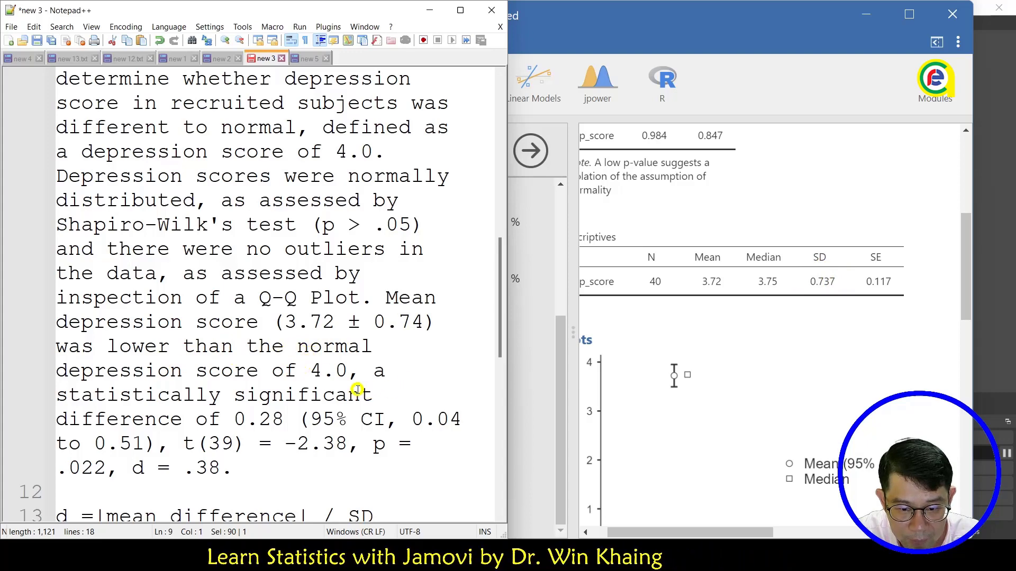
Compare the t statistic, df, p, mean difference and confidence interval in the t-test table with the Notepad++ report paragraph
{"action": "scroll", "coordinate": [748, 320], "scroll_direction": "up", "scroll_amount": 1}
{"action": "scroll", "coordinate": [749, 320], "scroll_direction": "up", "scroll_amount": 5}
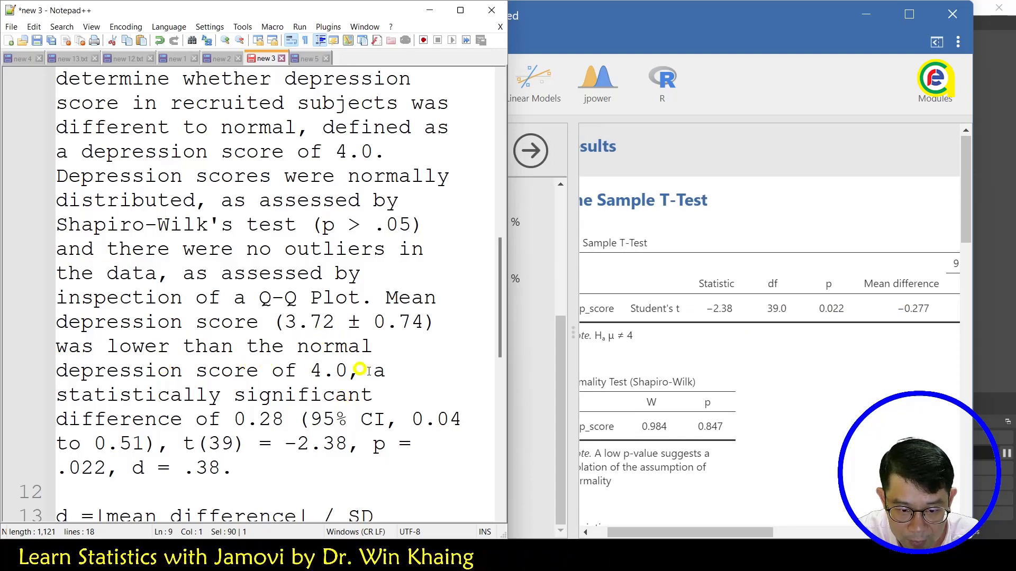
{"action": "left_click_drag", "start_coordinate": [704, 531], "coordinate": [736, 531]}
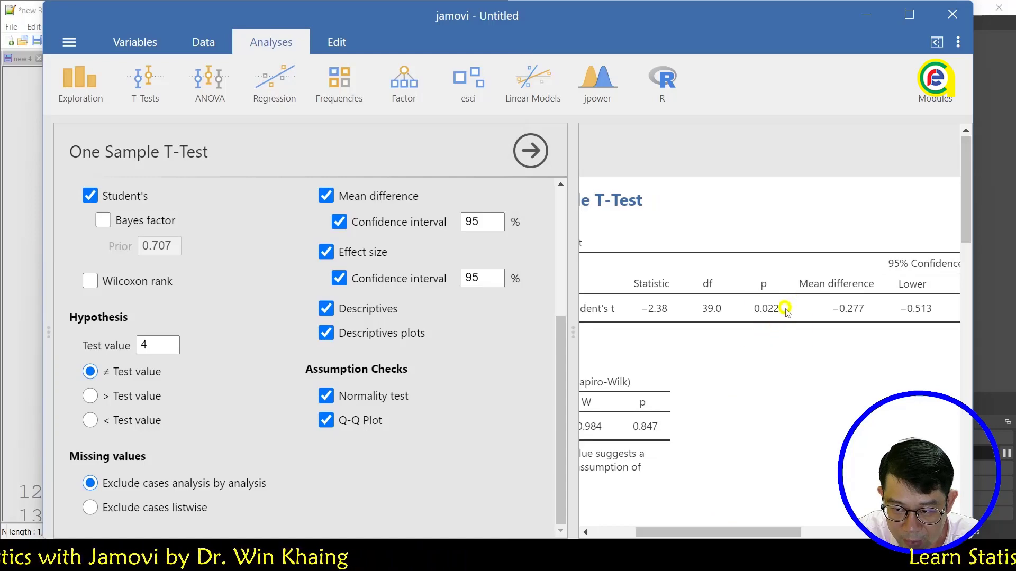
{"action": "left_click", "coordinate": [614, 555]}
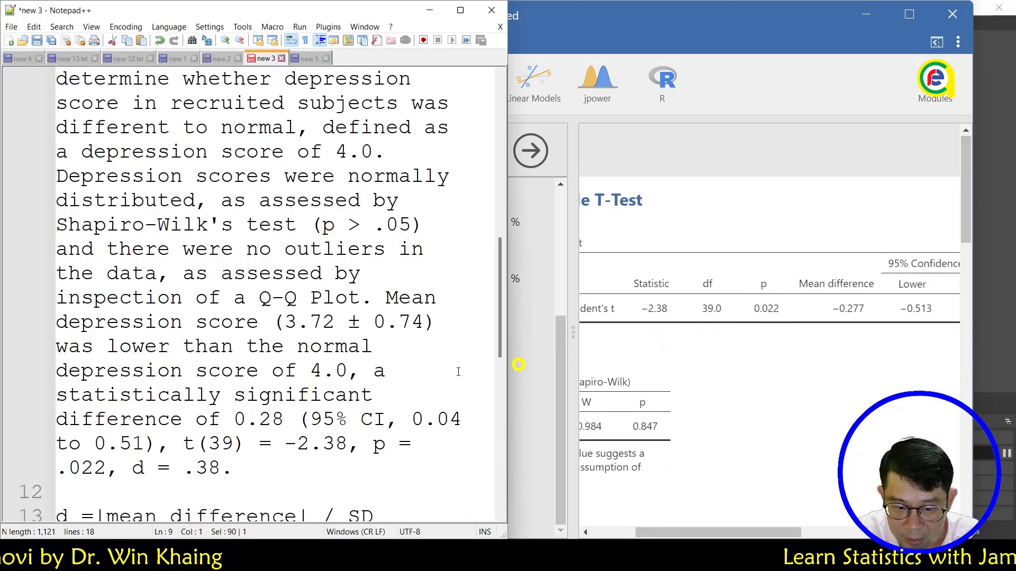
{"action": "scroll", "coordinate": [365, 418], "scroll_direction": "down", "scroll_amount": 1}
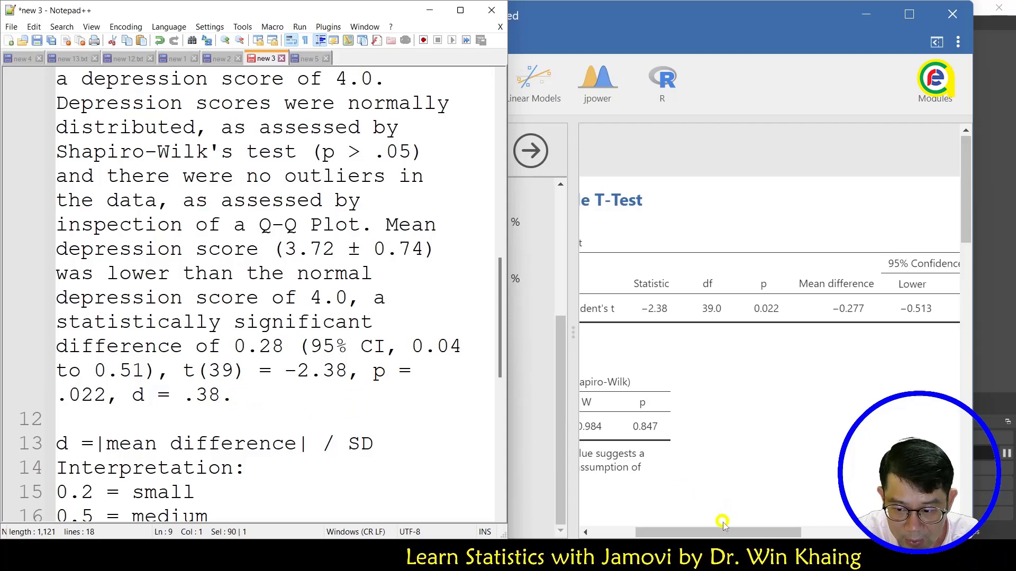
{"action": "left_click_drag", "start_coordinate": [723, 529], "coordinate": [747, 526]}
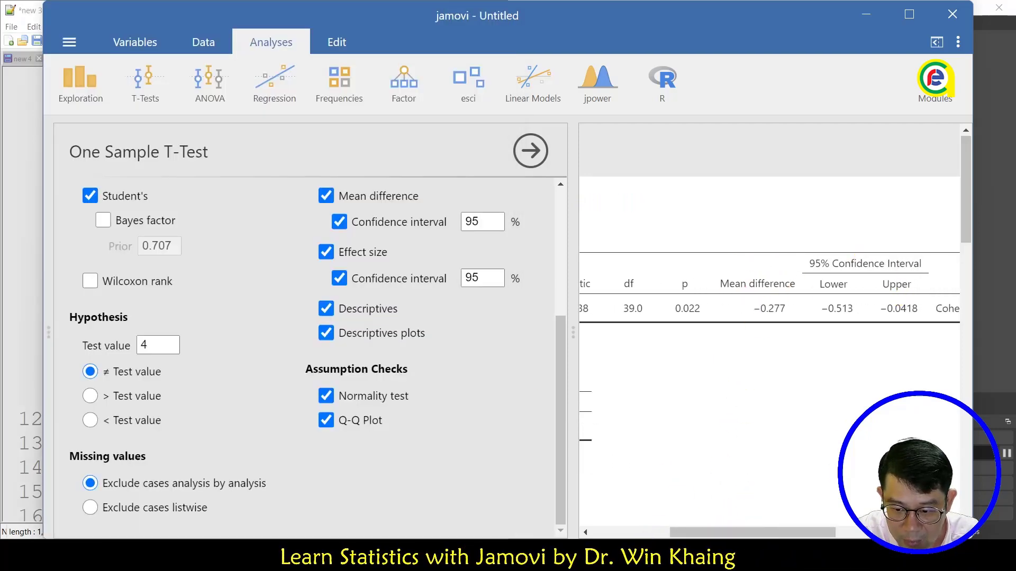
{"action": "key", "text": "alt+Tab"}
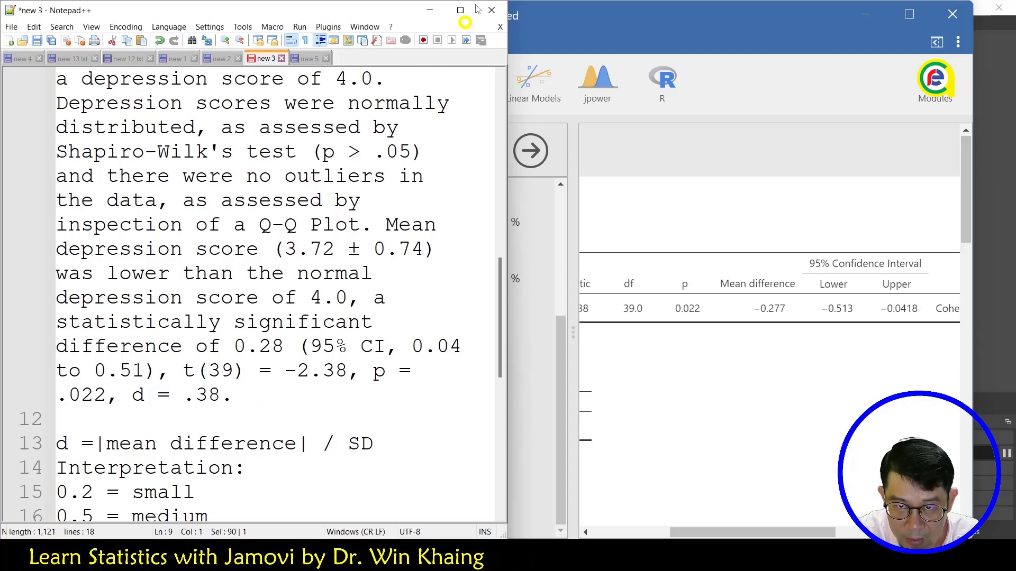
Maximize Notepad++ and highlight the whole paragraph under "Reporting the result" to review it
{"action": "left_click", "coordinate": [460, 11]}
{"action": "scroll", "coordinate": [722, 245], "scroll_direction": "up", "scroll_amount": 3}
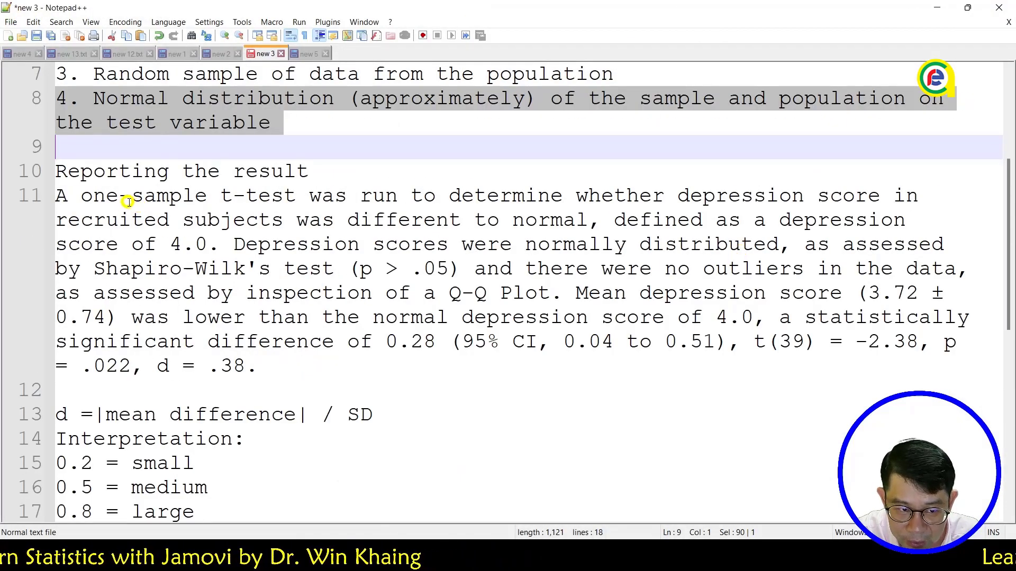
{"action": "left_click_drag", "start_coordinate": [258, 366], "coordinate": [55, 197]}
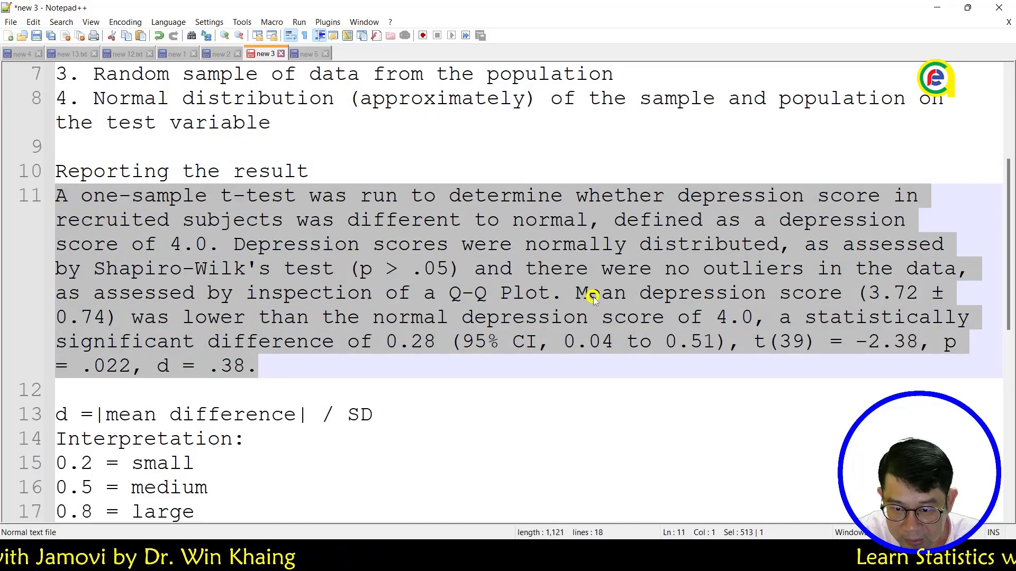
{"action": "left_click", "coordinate": [569, 372]}
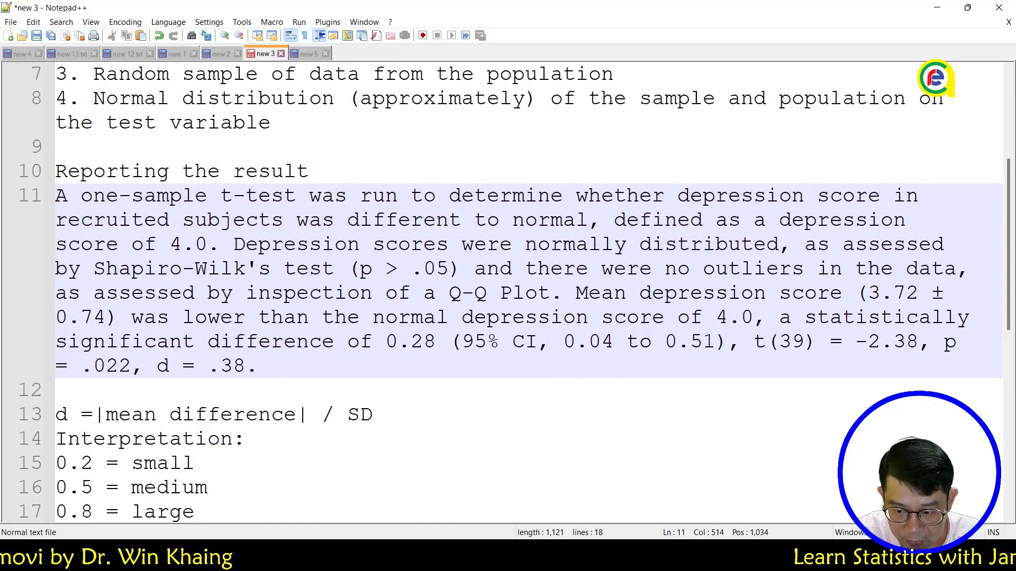
Switch back to jamovi and show the first columns of the One Sample T-Test table
{"action": "mouse_move", "coordinate": [715, 555]}
{"action": "left_click", "coordinate": [737, 453]}
{"action": "left_click_drag", "start_coordinate": [699, 533], "coordinate": [620, 527]}
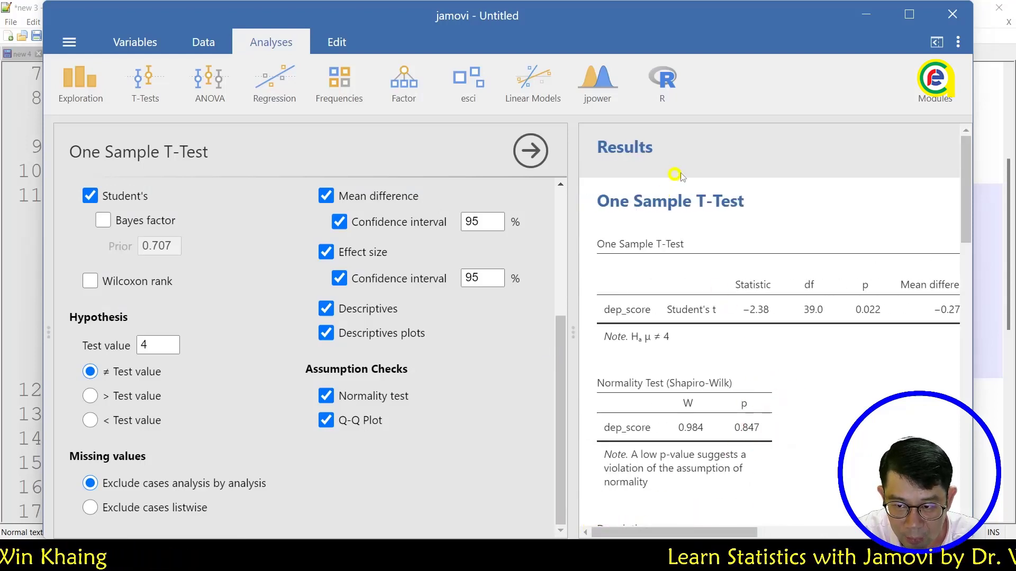